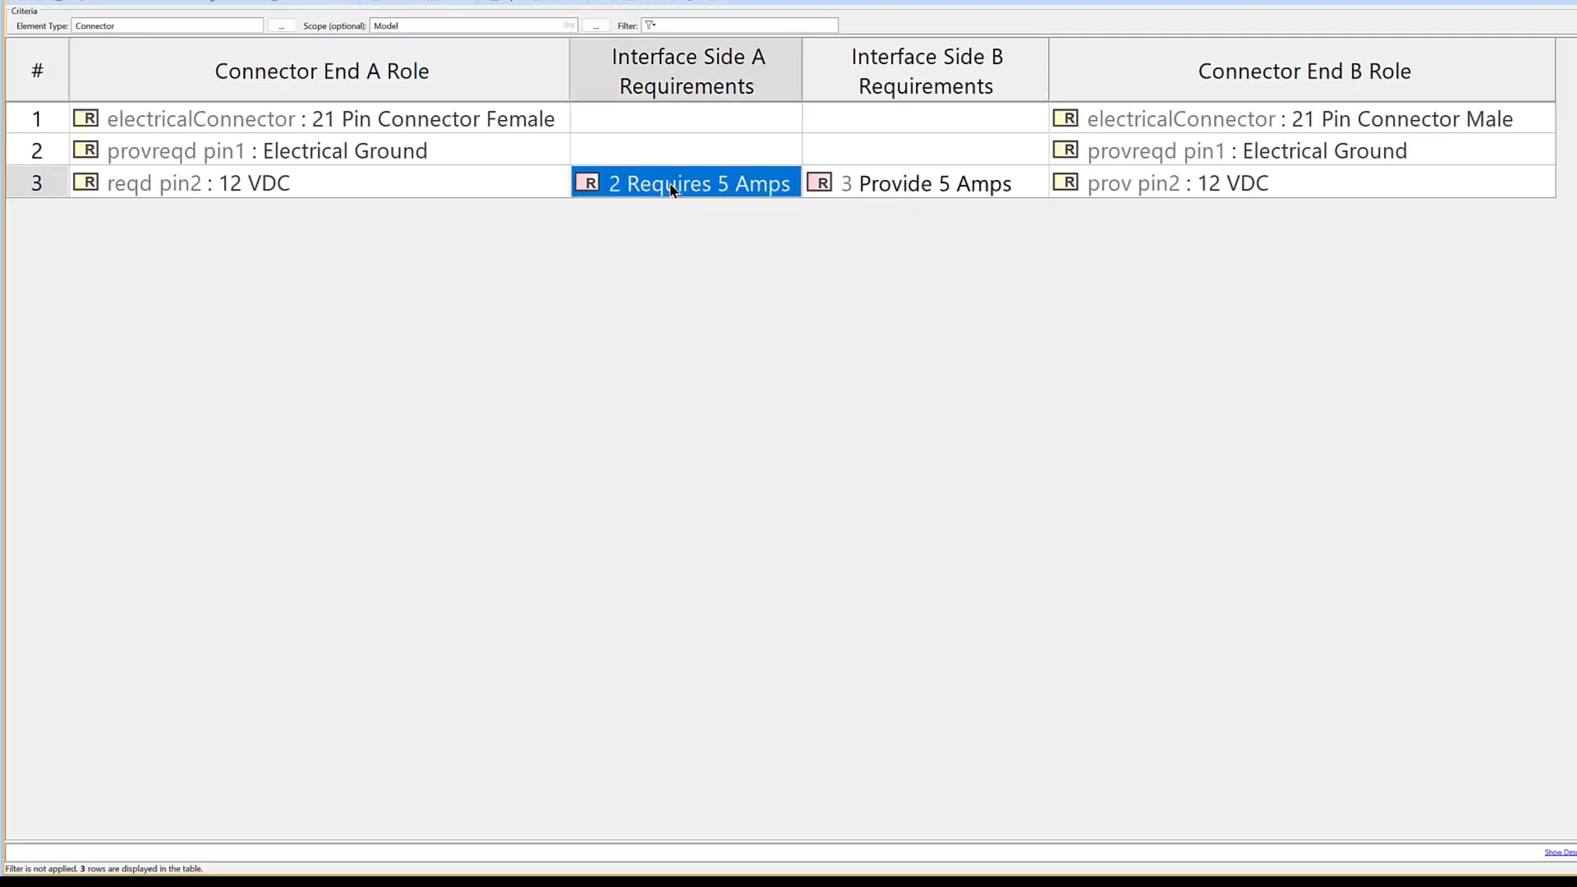
- Examine the 12 VDC connector row's interface requirements and End A role in the connector table
click(863, 185)
click(797, 275)
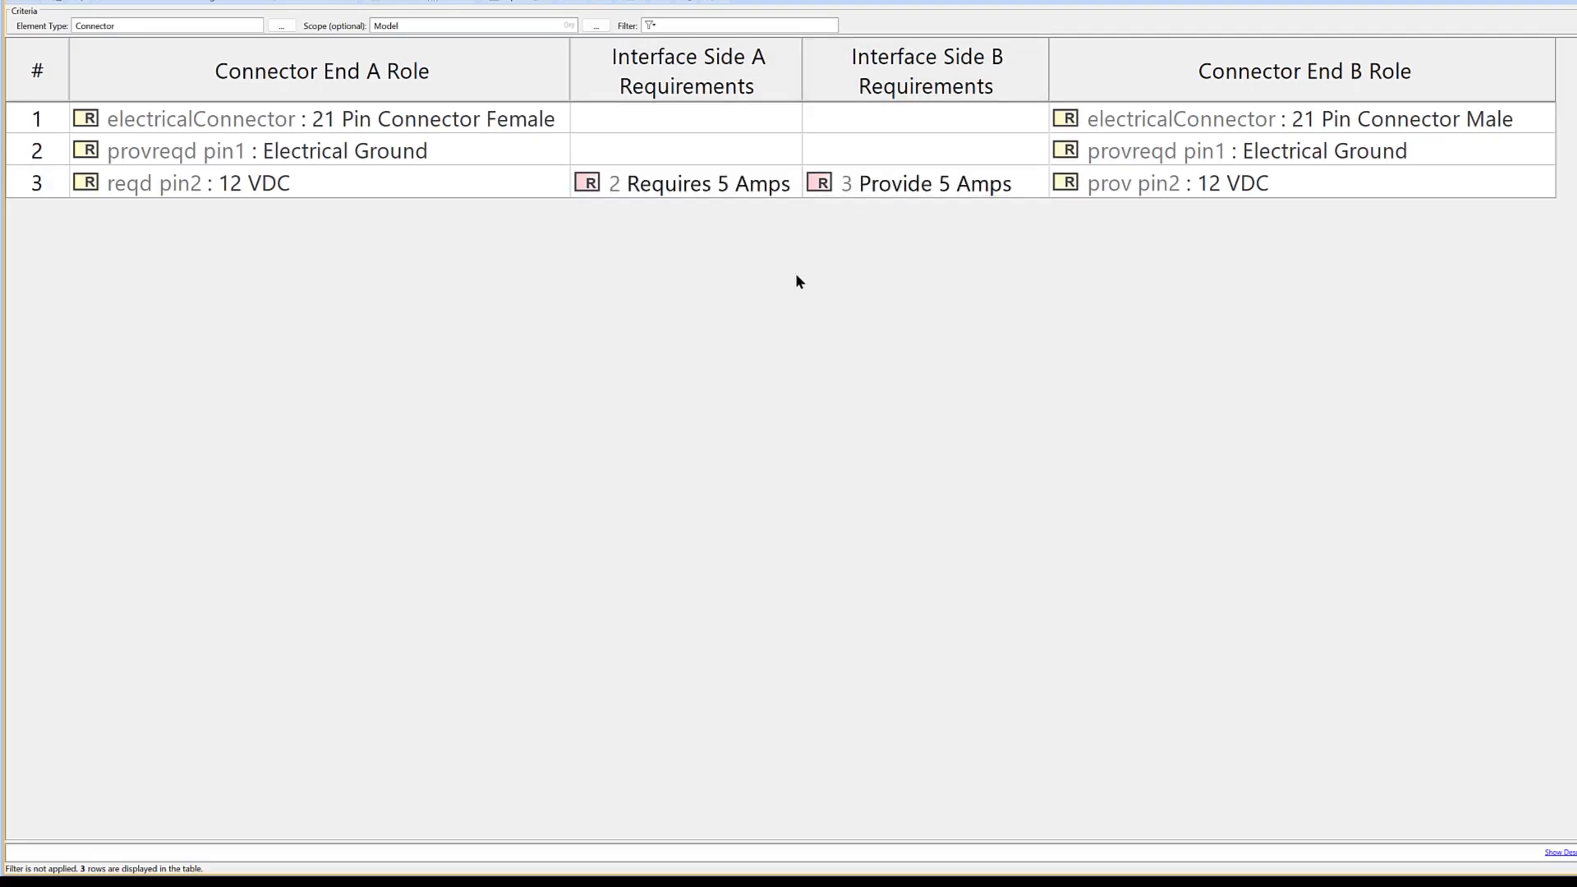
click(426, 197)
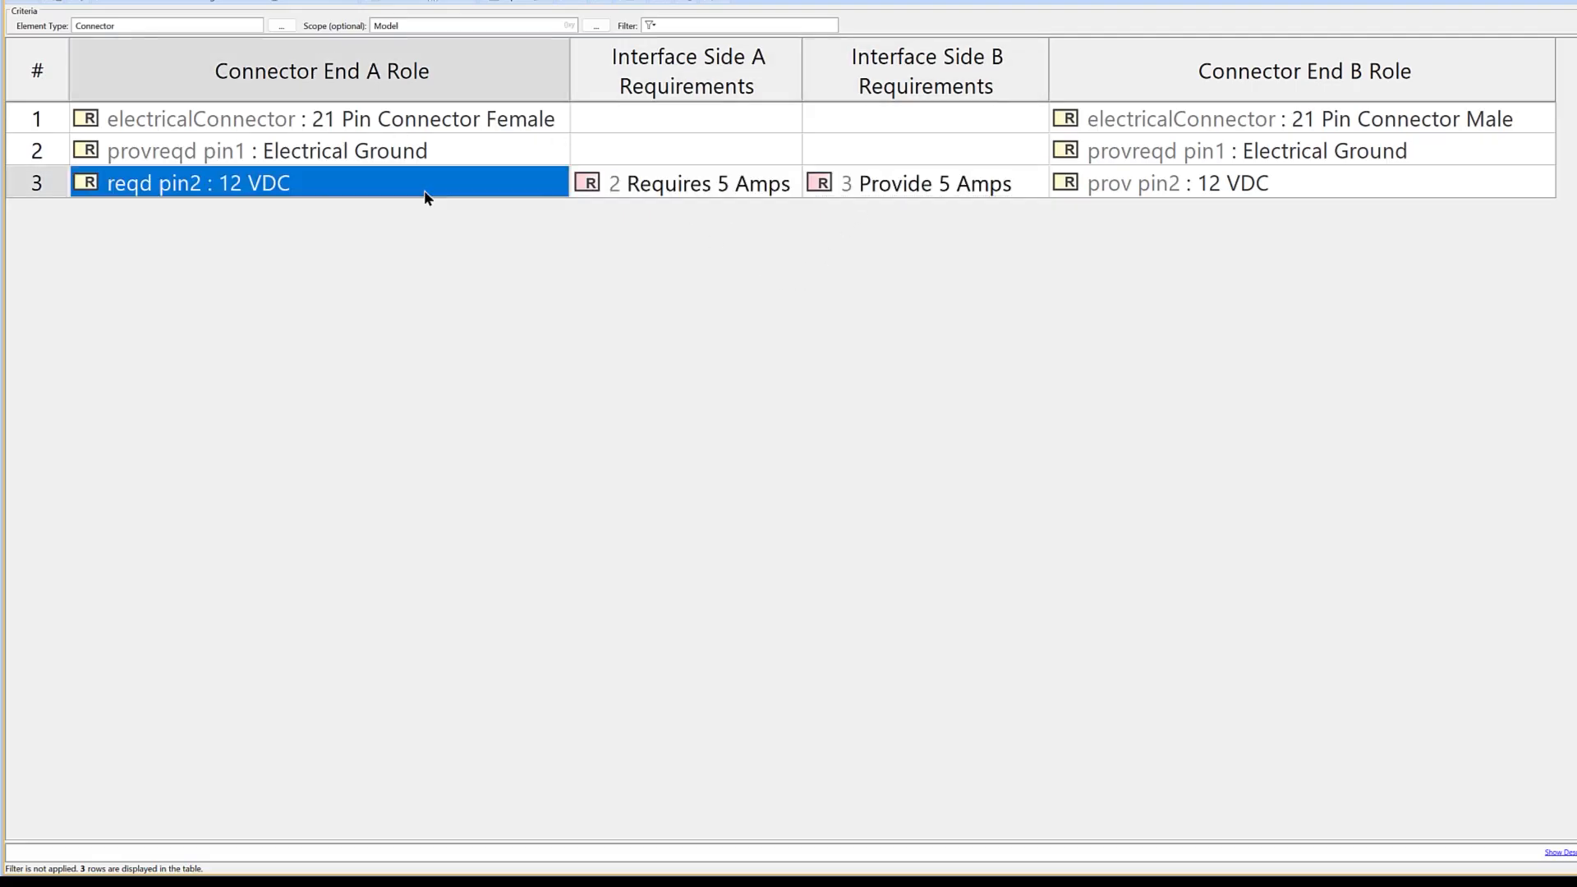
click(549, 247)
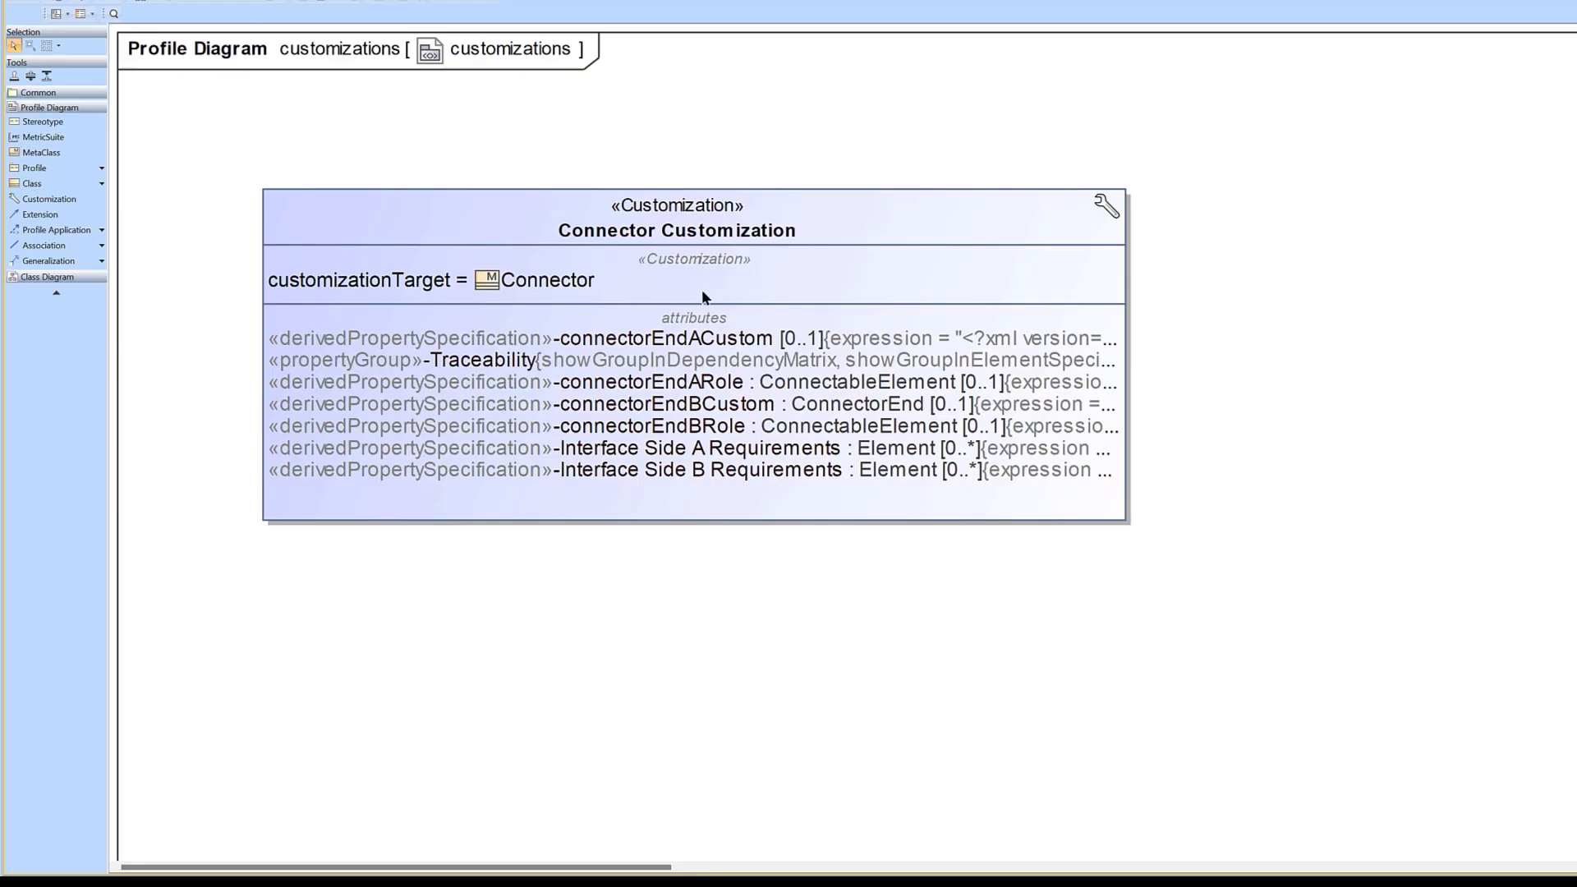
- Open the expression of the connectorEndACustom derived property in the Connector Customization for review
click(551, 340)
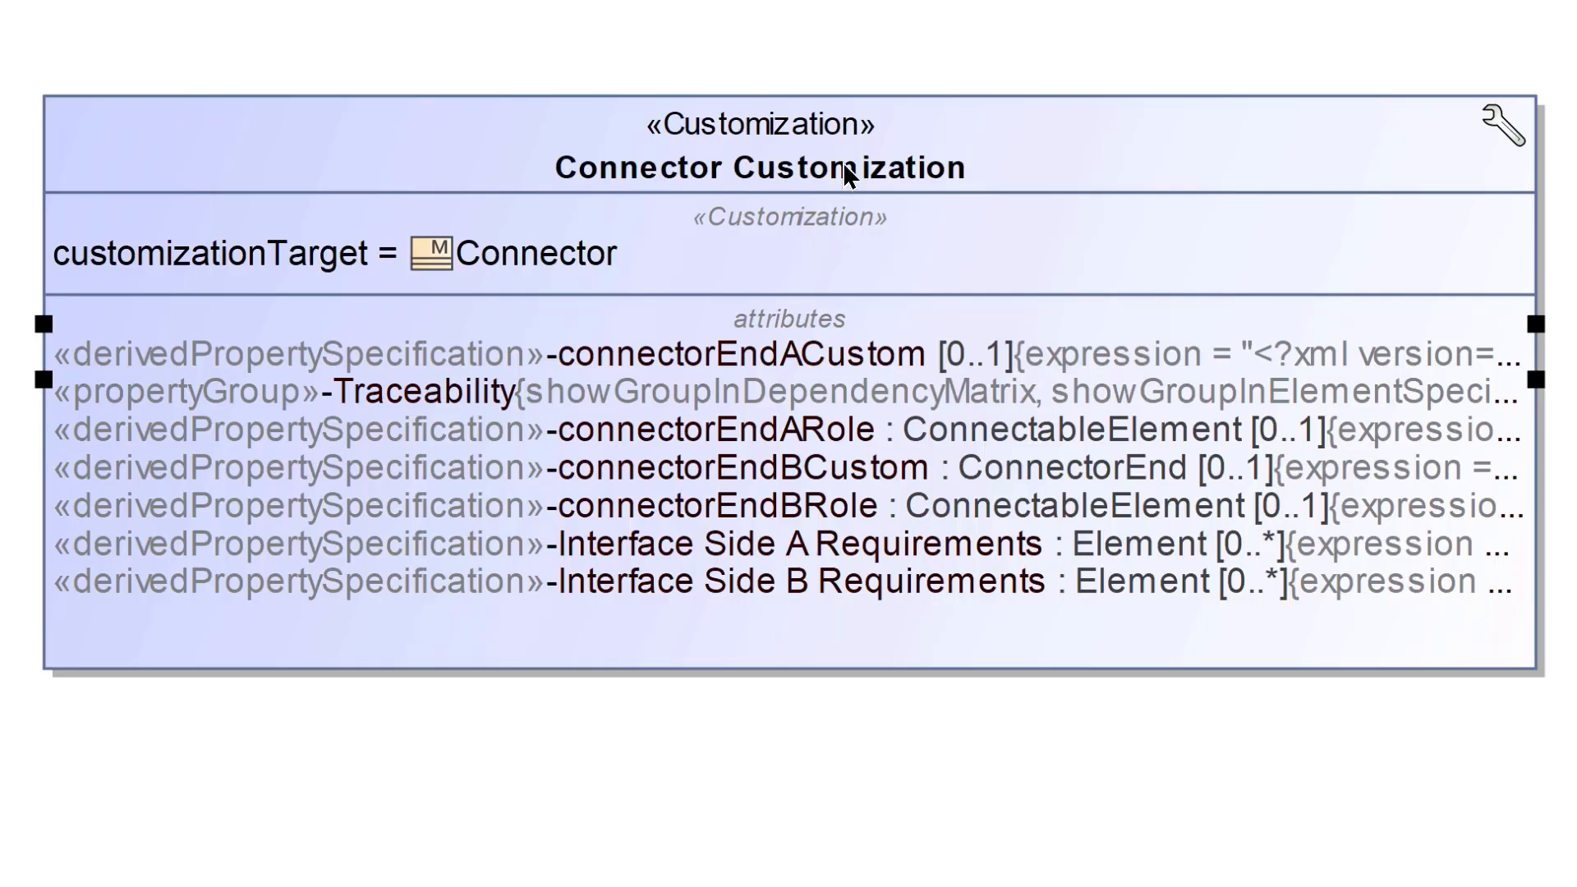
right_click(696, 361)
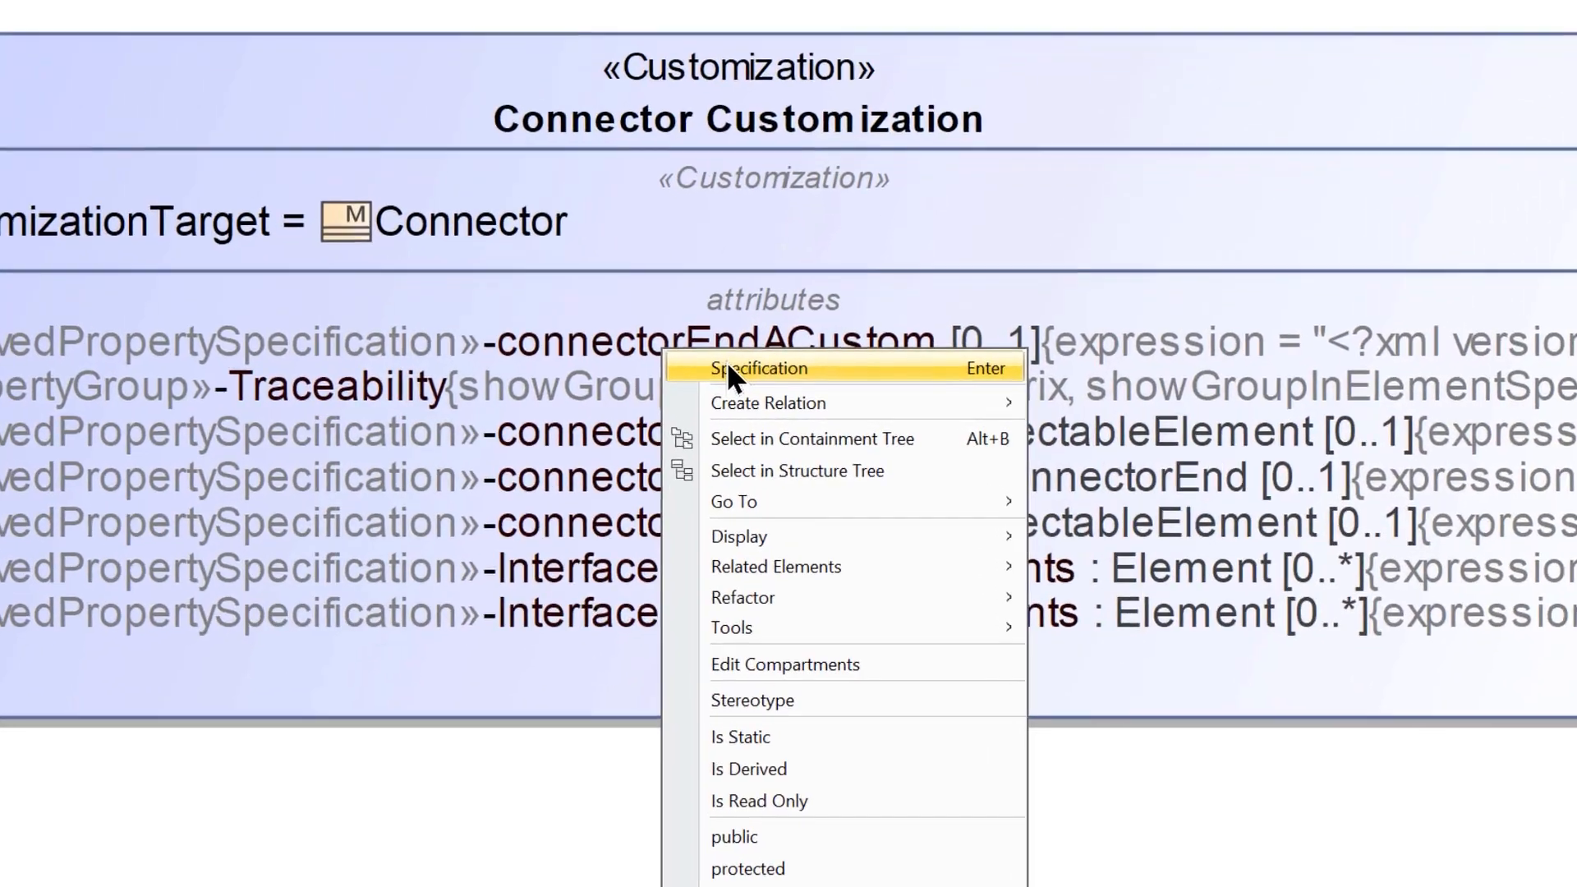
click(750, 371)
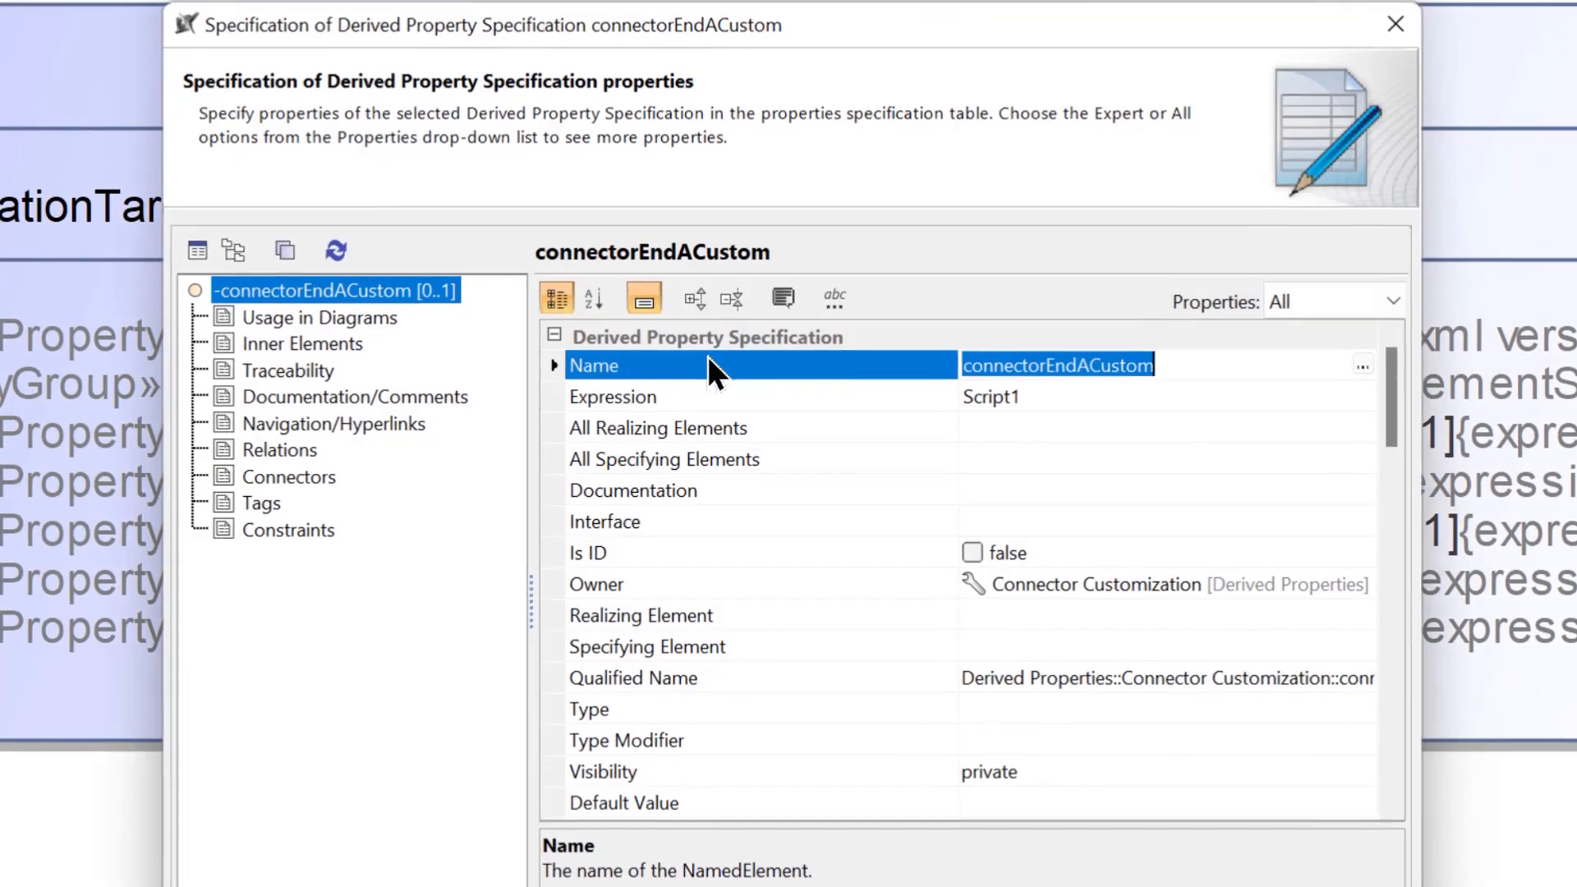
click(1165, 397)
click(1363, 396)
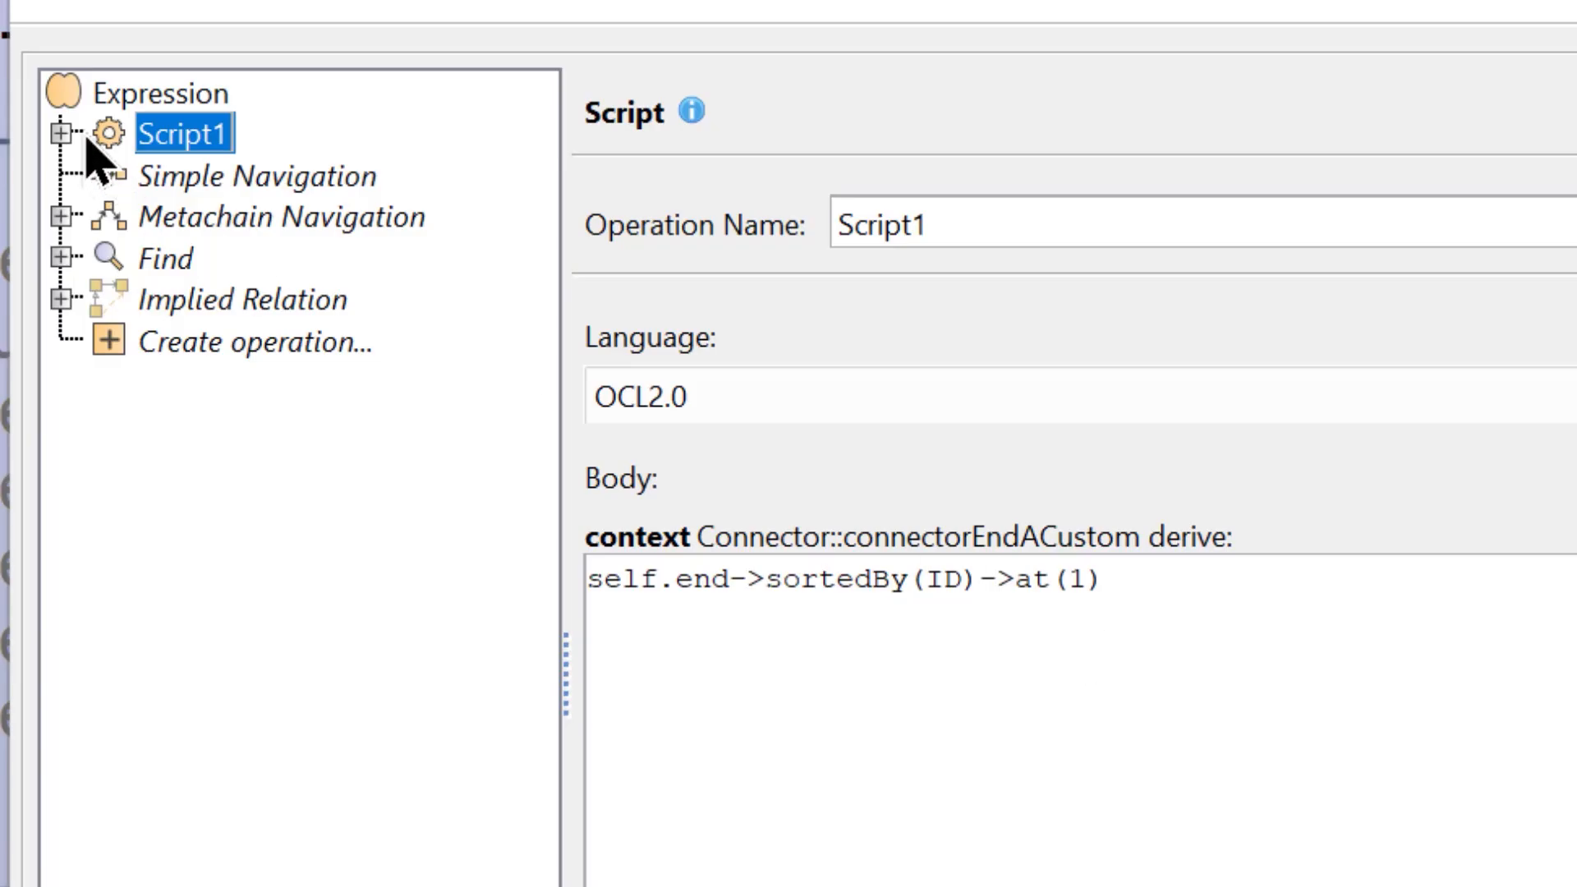
- Inspect the arg1 parameter of Script1, then go back to the script's OCL body
click(61, 133)
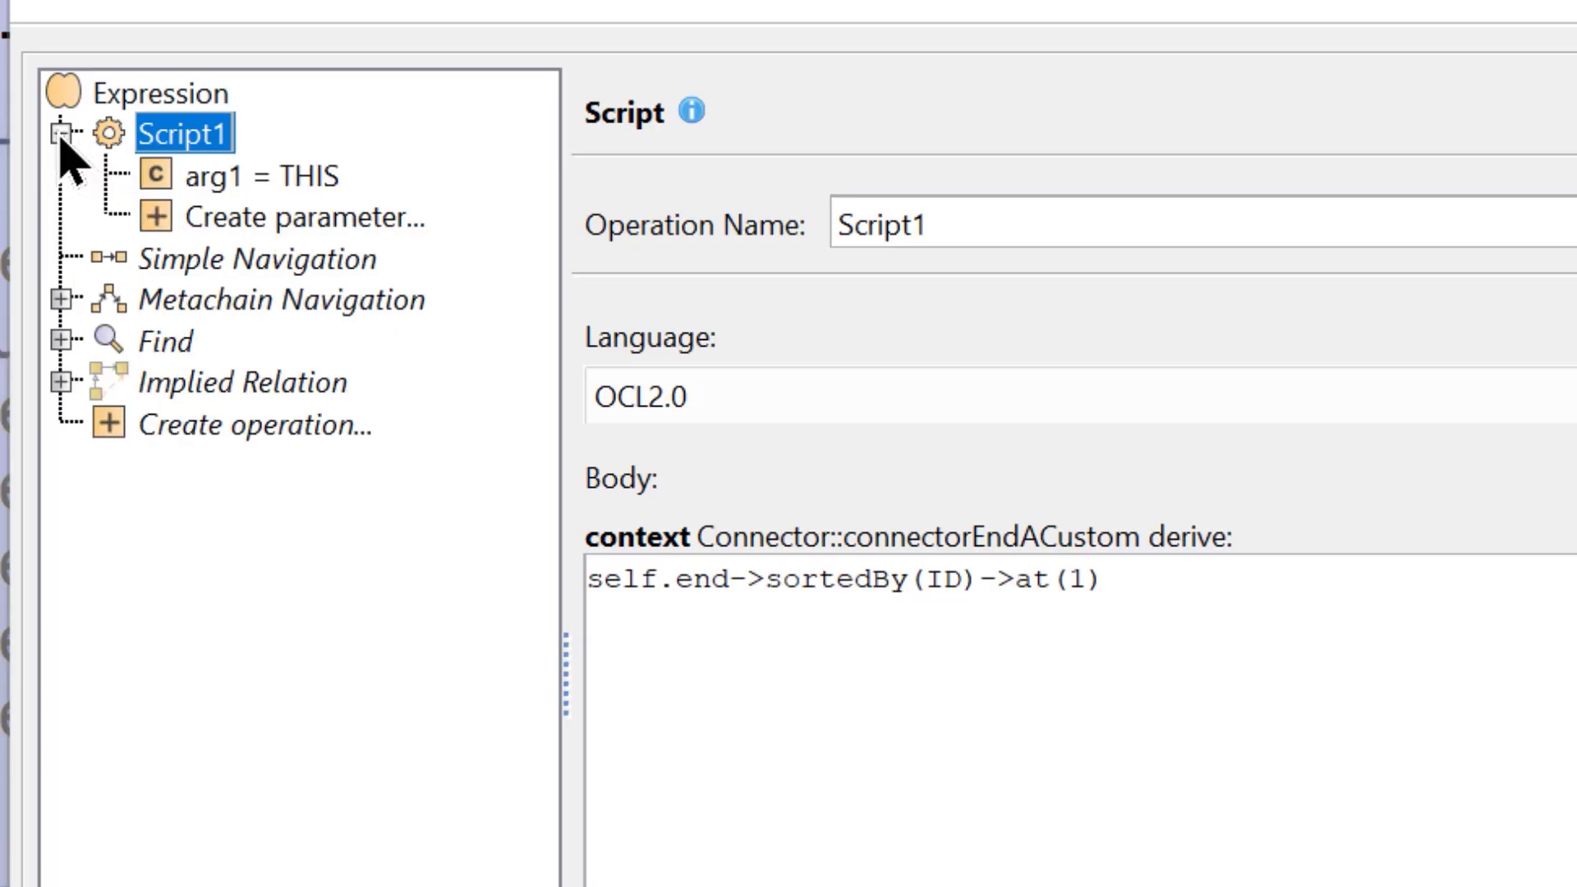
click(219, 184)
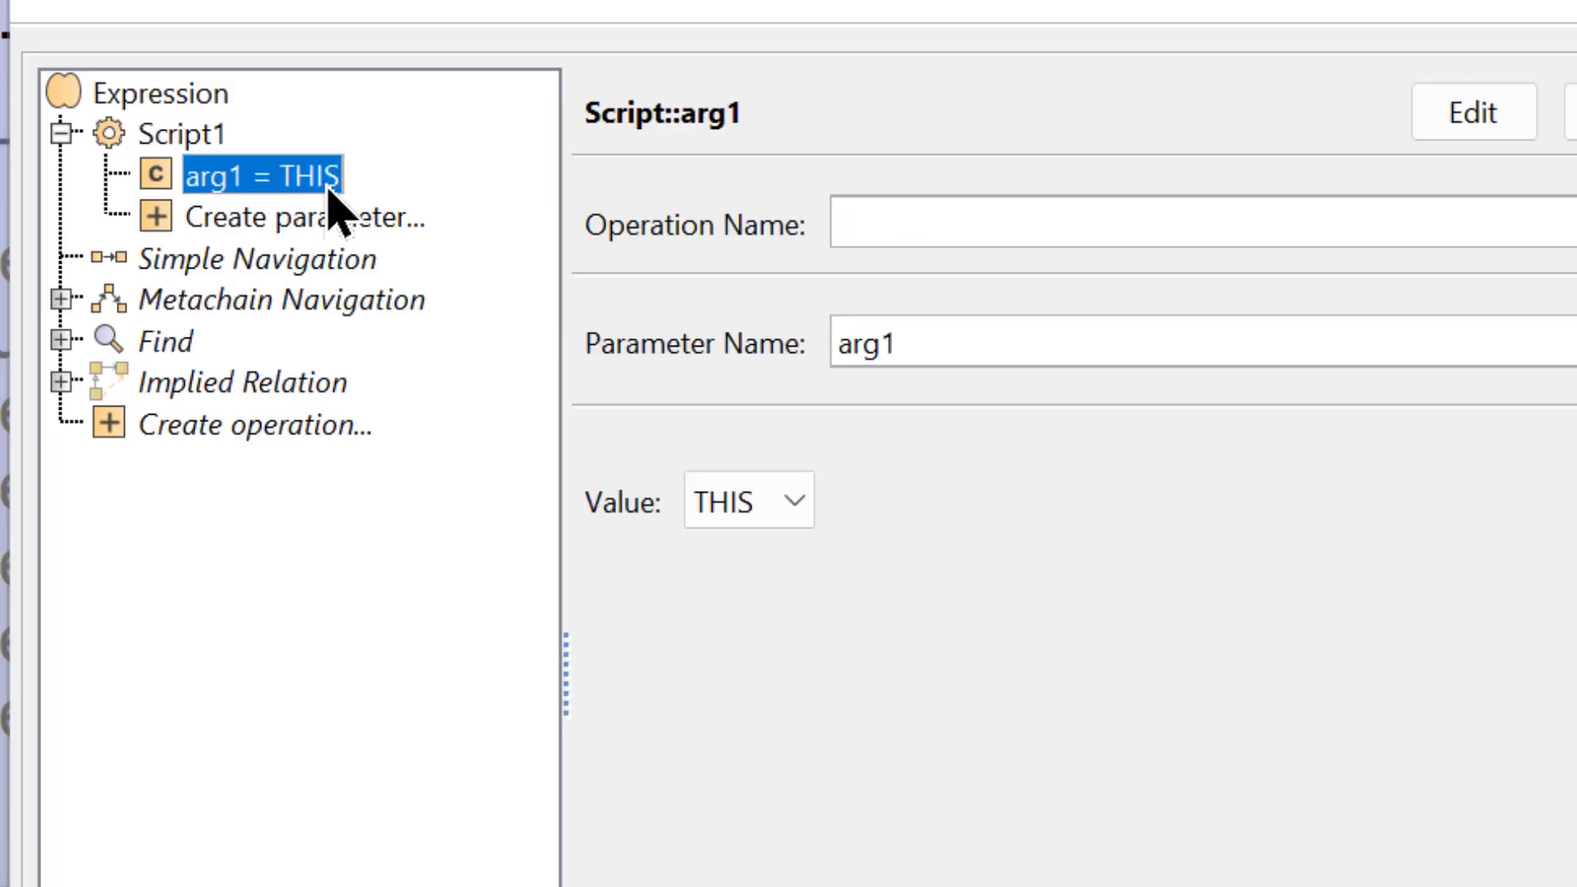
click(187, 138)
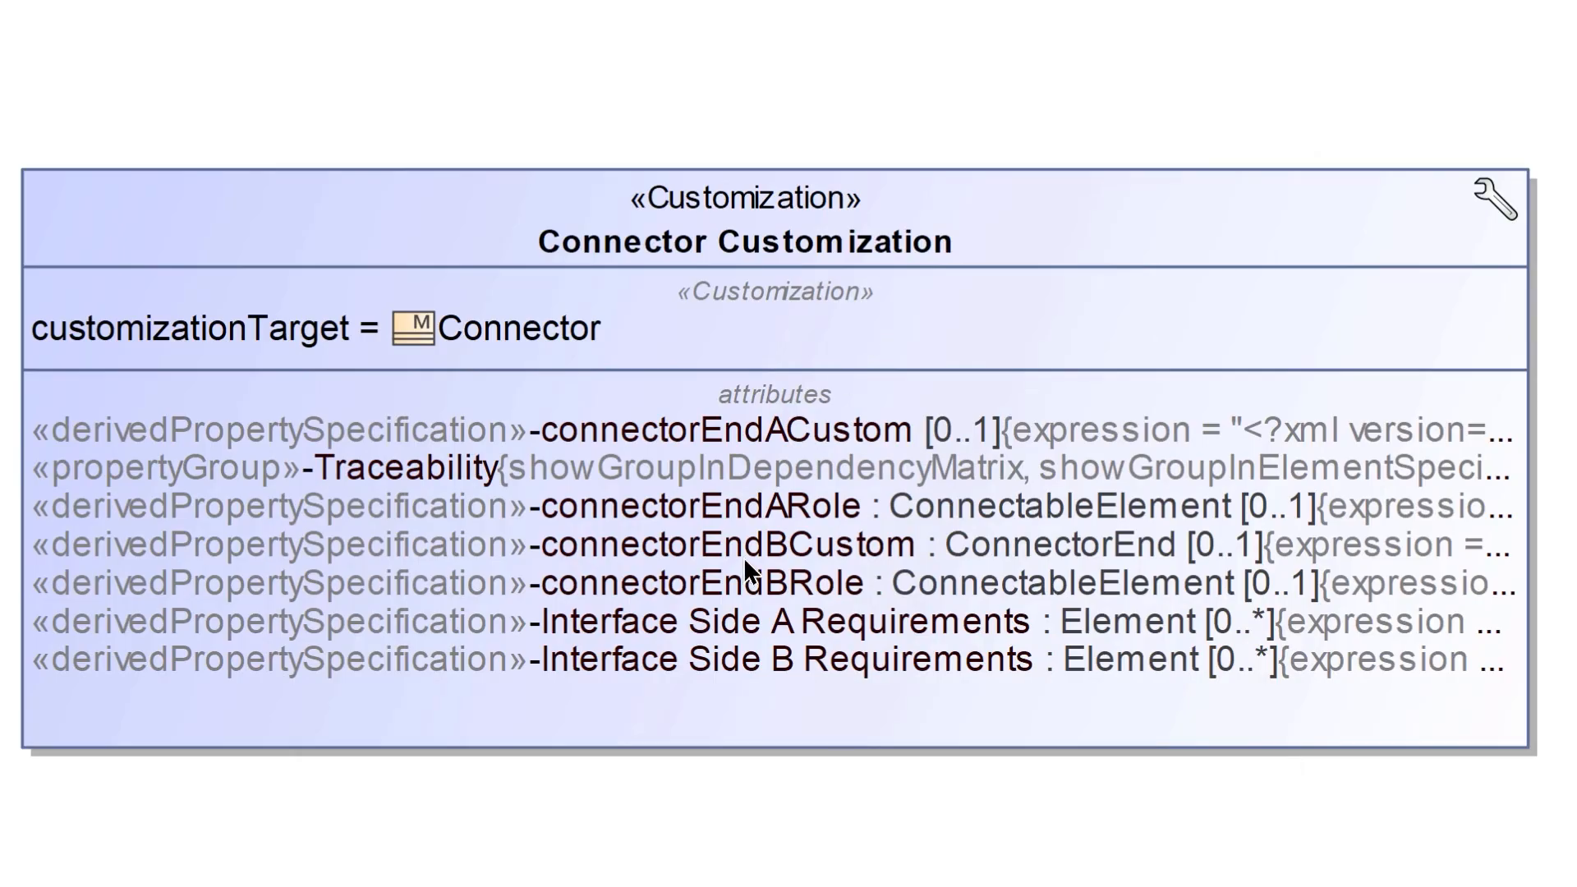
- Inspect the expression script of the connectorEndBCustom derived property and close its specification
right_click(744, 551)
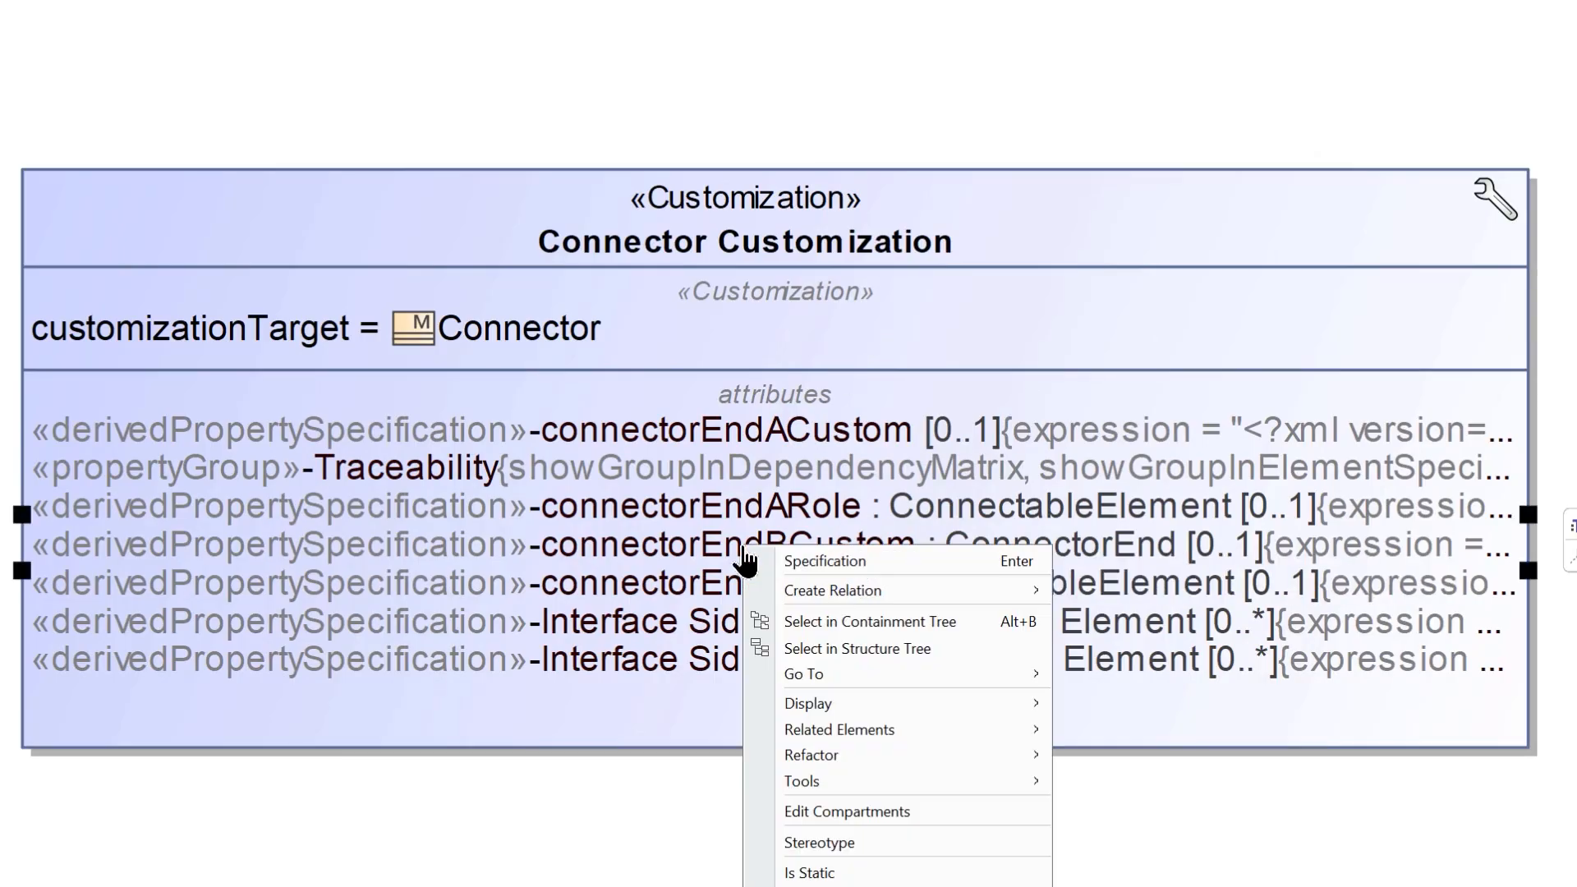
click(790, 560)
click(1189, 476)
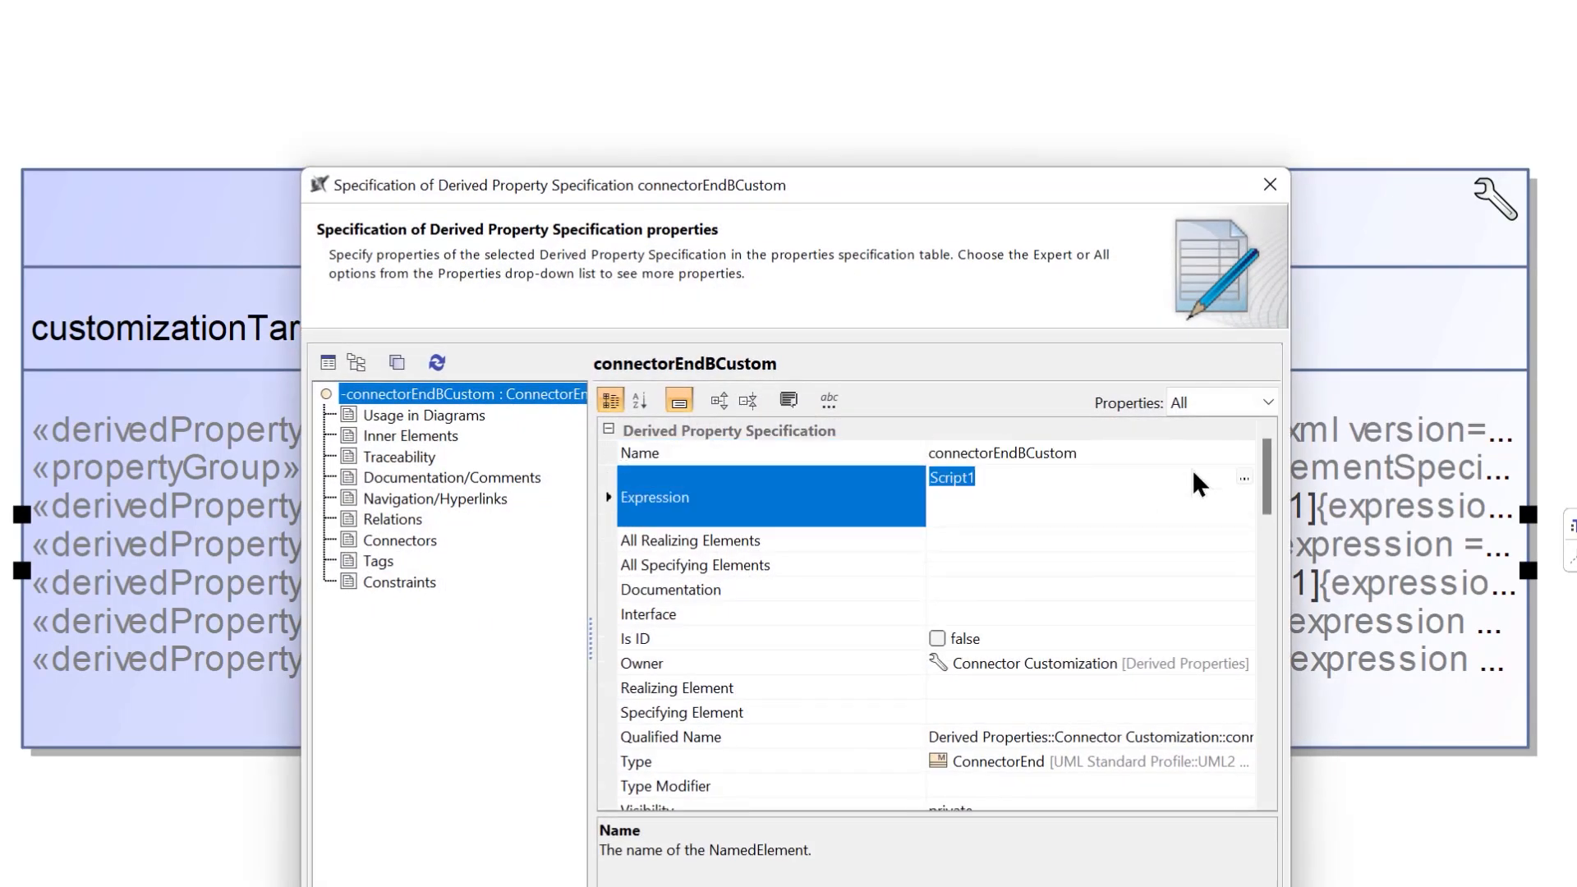
click(1243, 476)
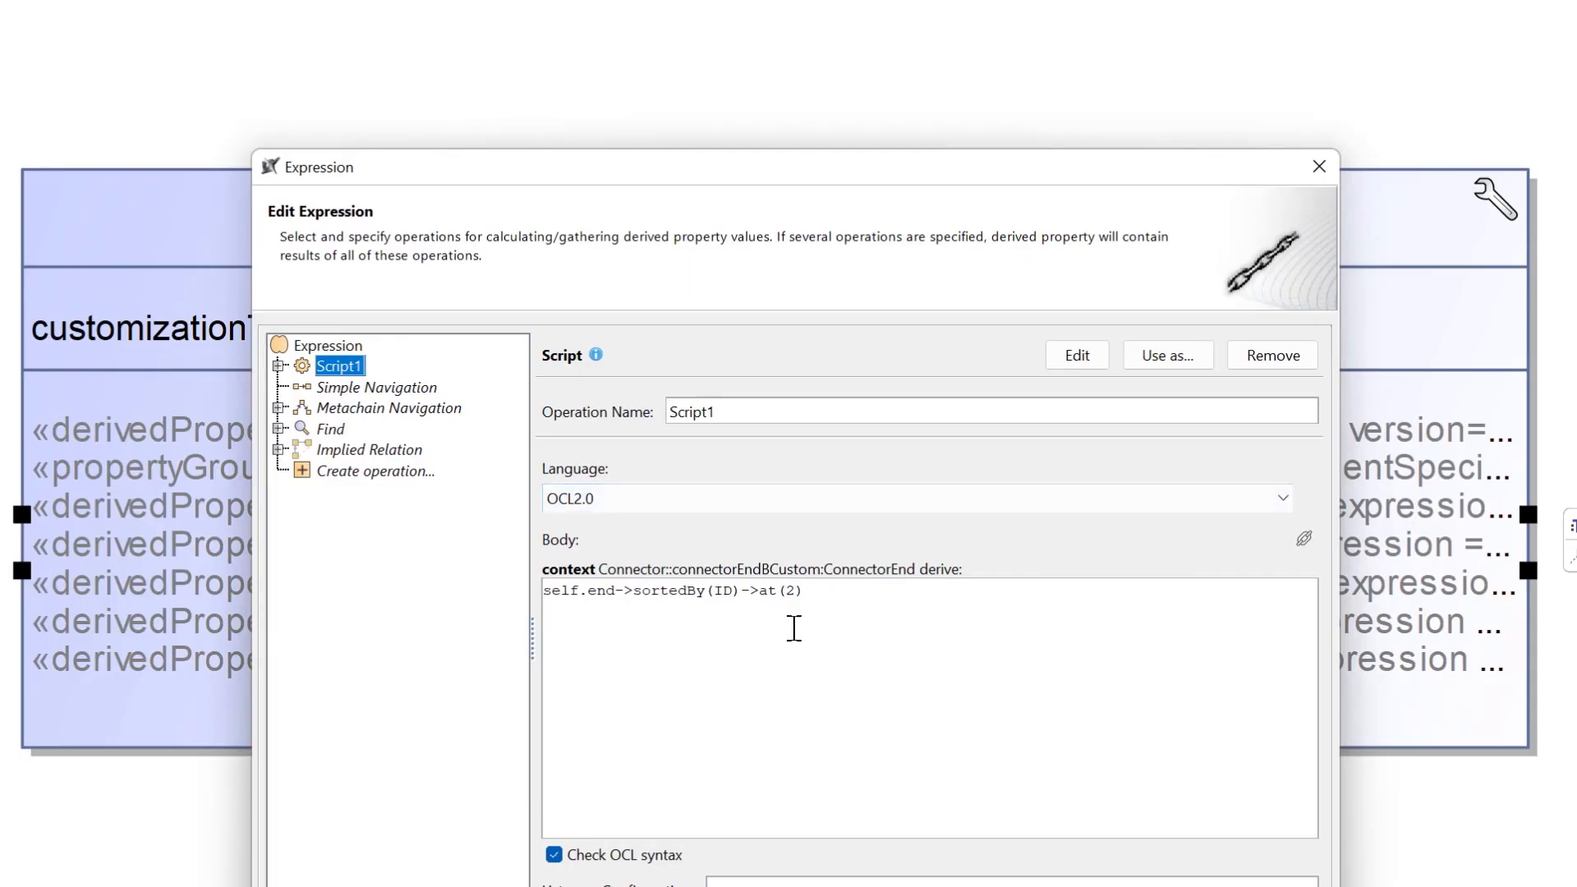
click(1321, 165)
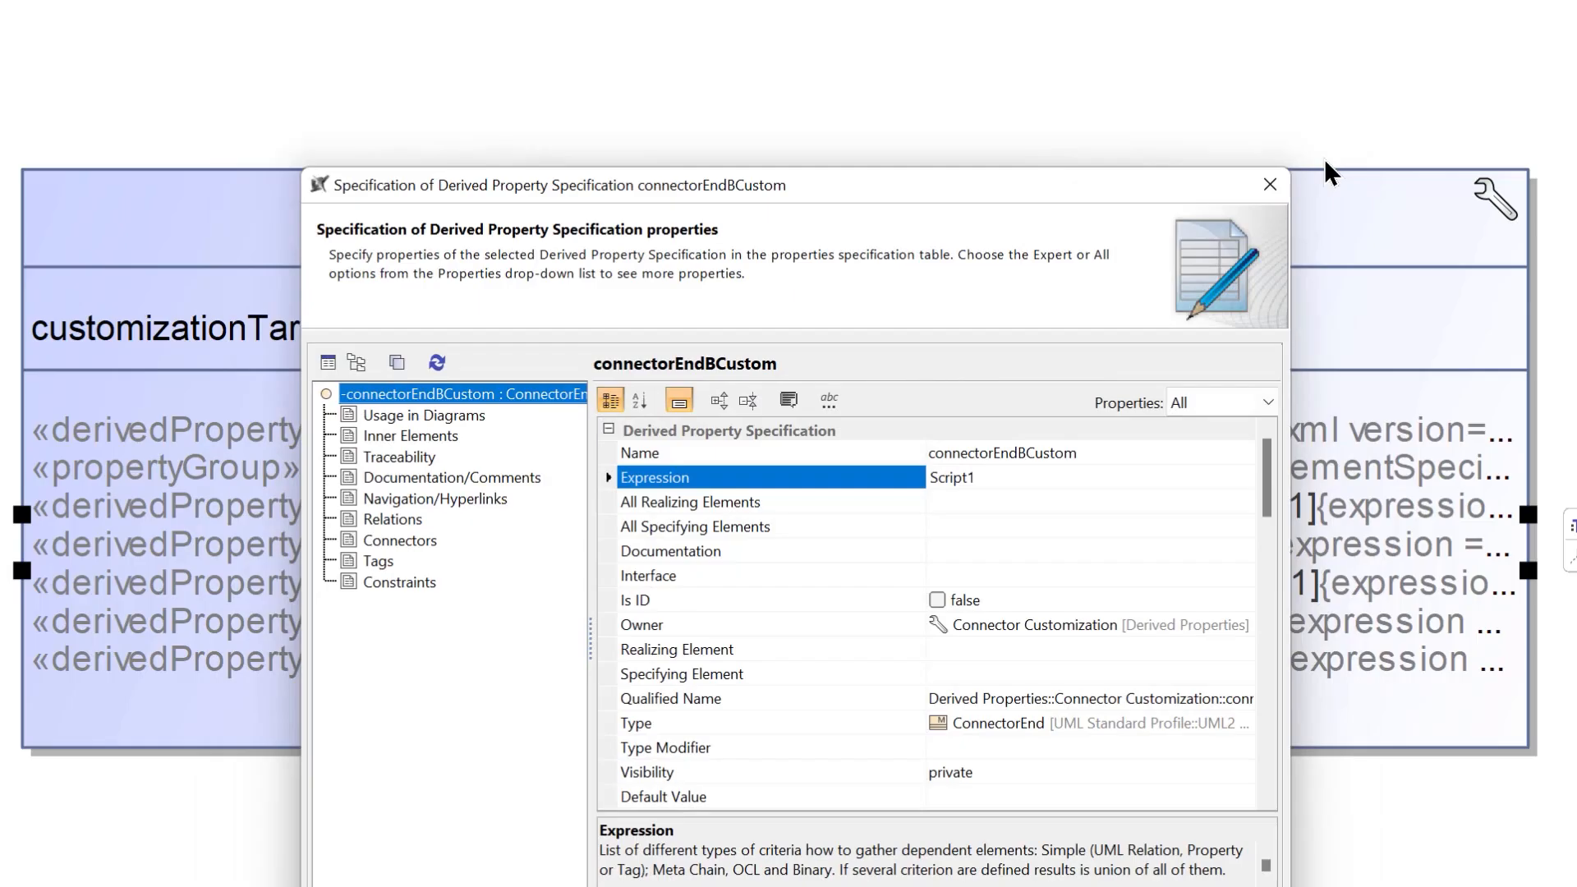
key(Escape)
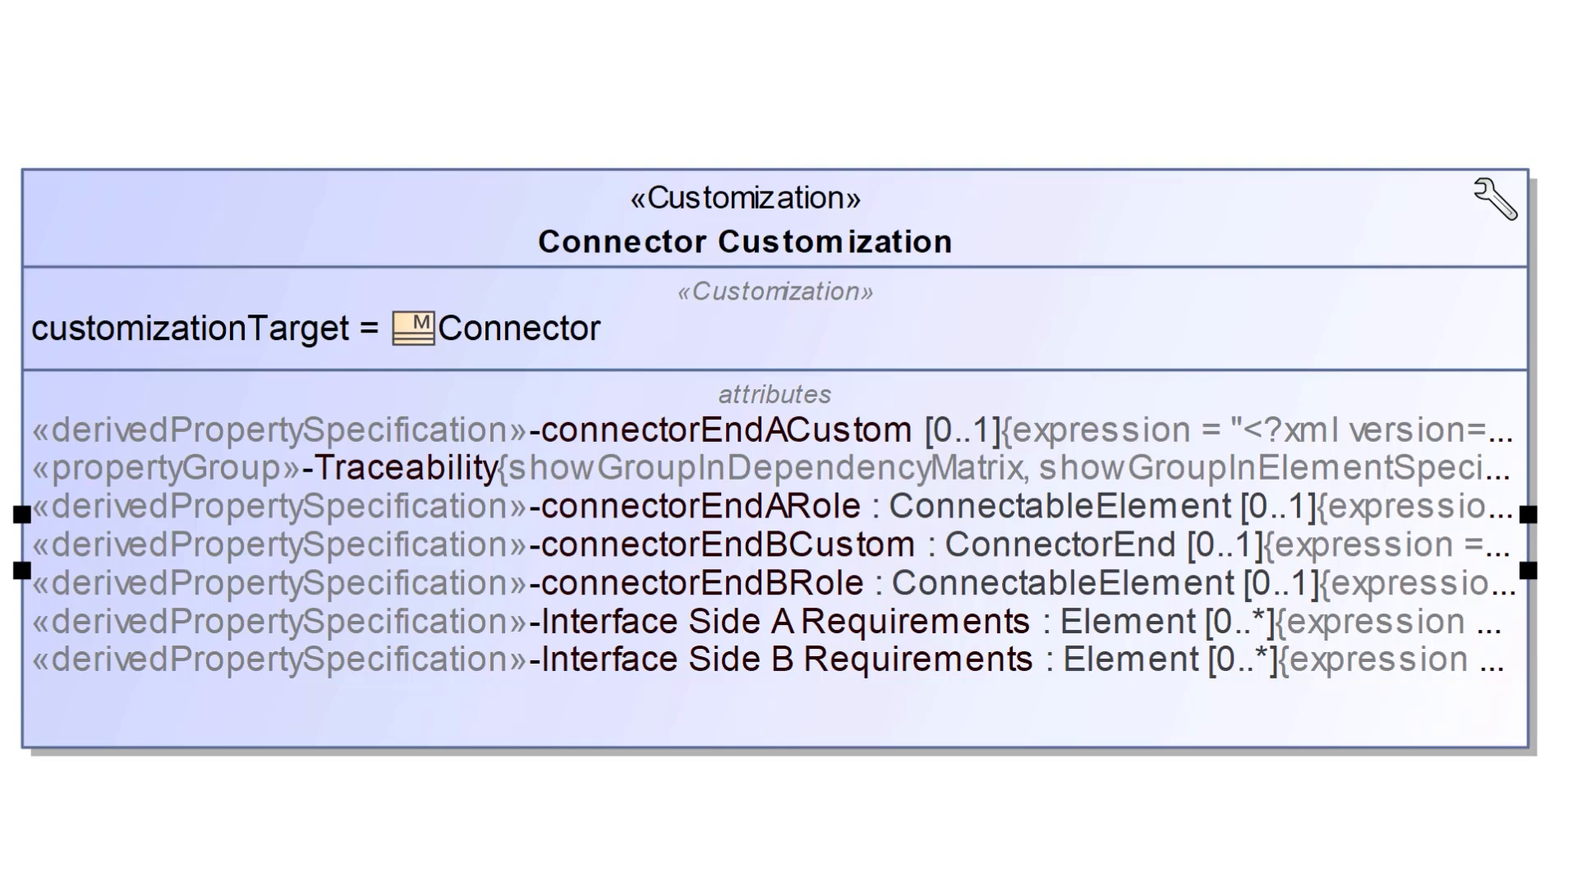
- Inspect the metachain navigation expression of the connectorEndARole derived property and close its specification
right_click(860, 511)
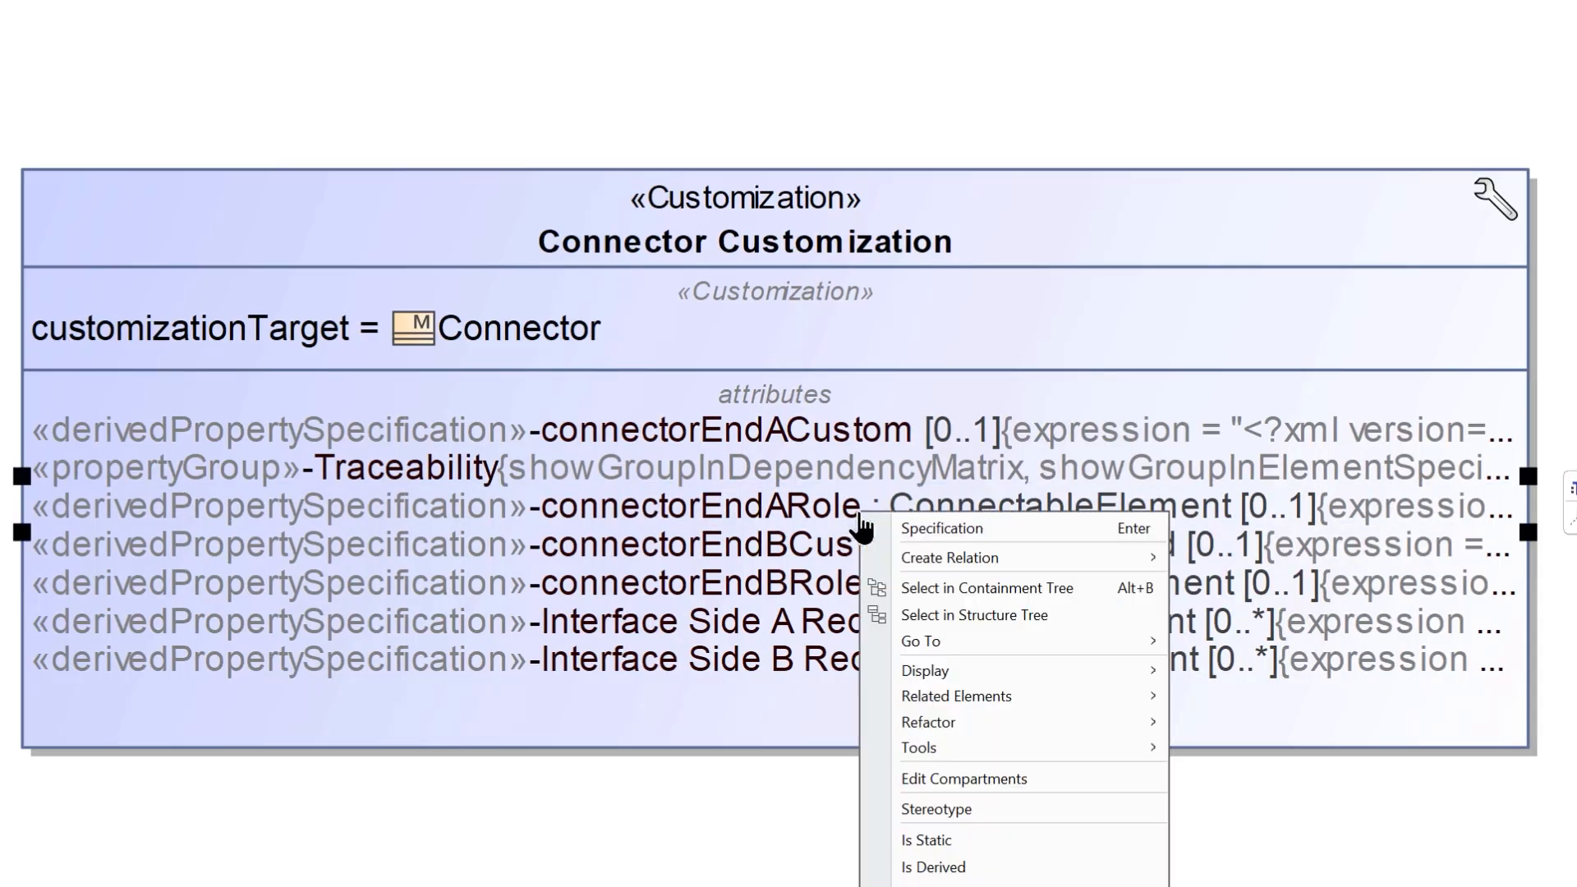
click(958, 531)
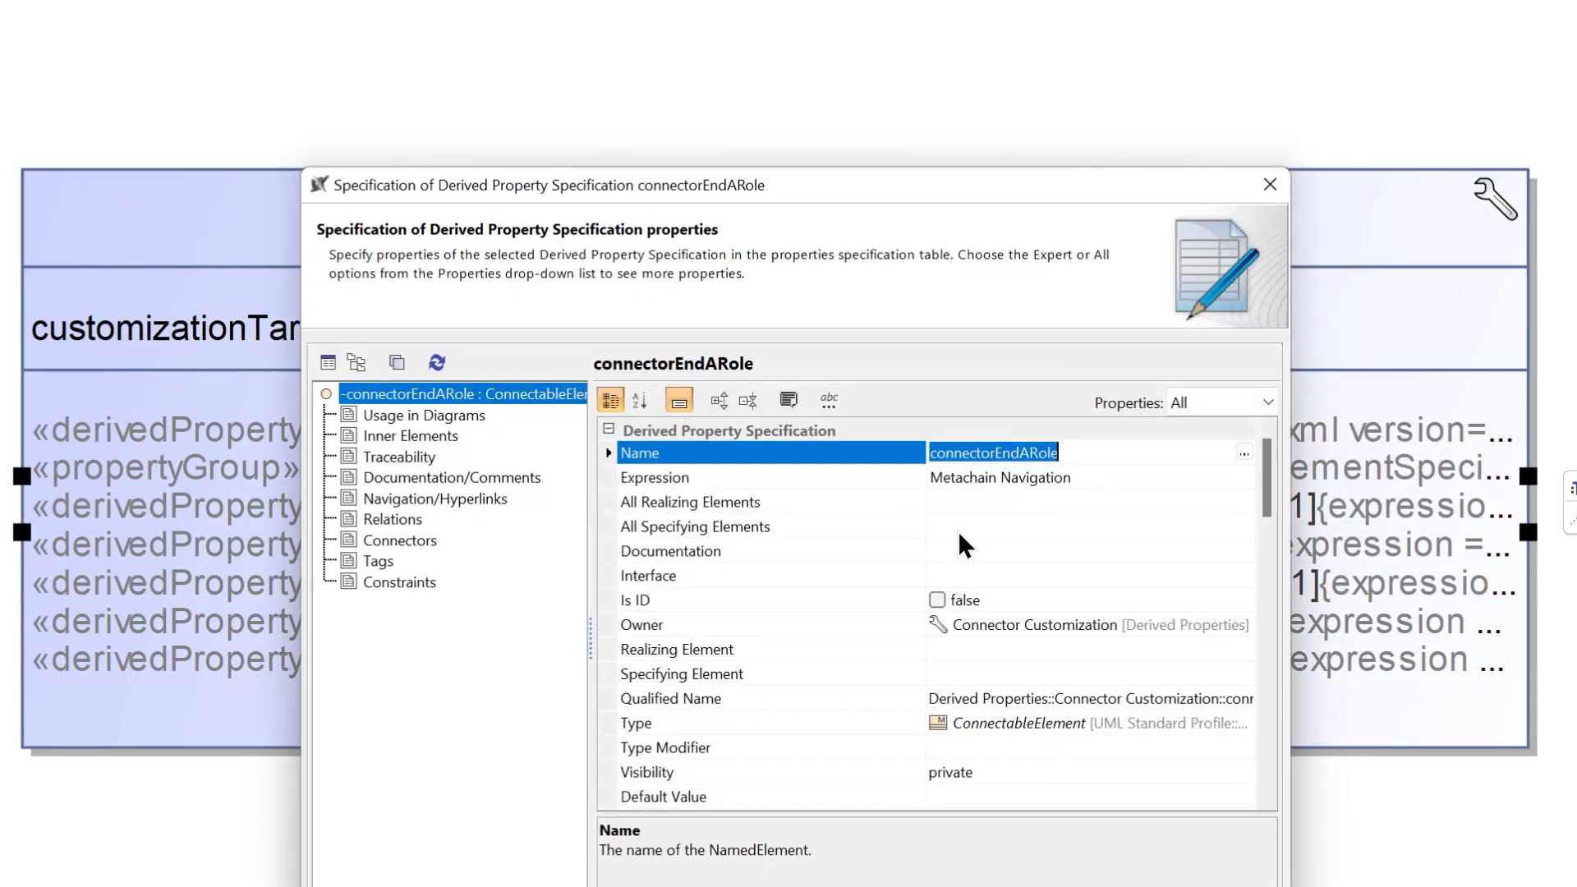
click(1143, 483)
click(1244, 477)
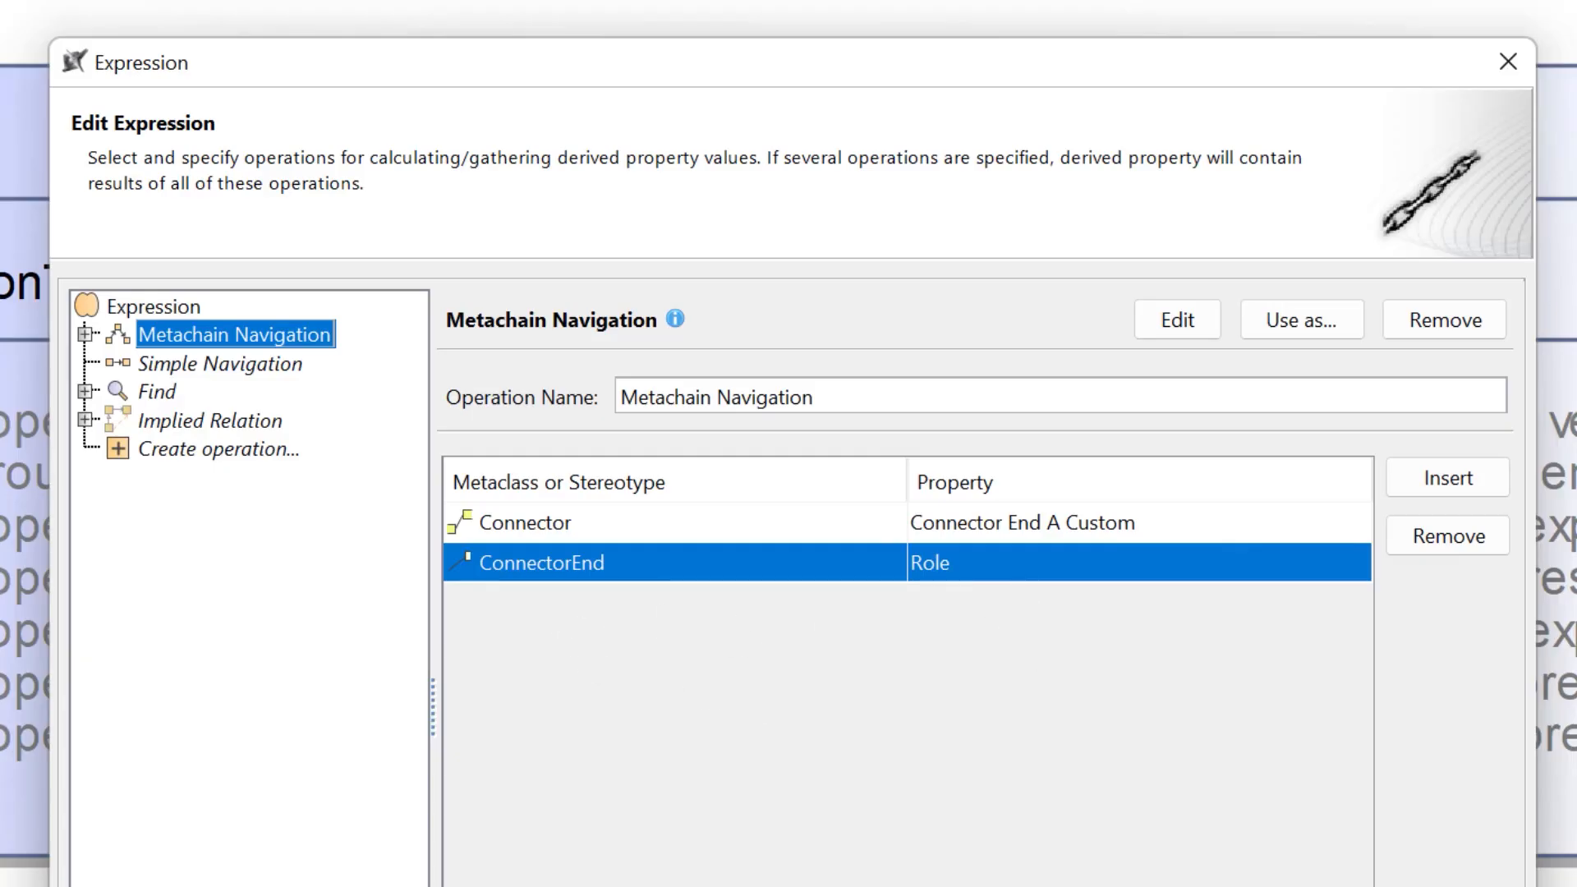
click(1150, 886)
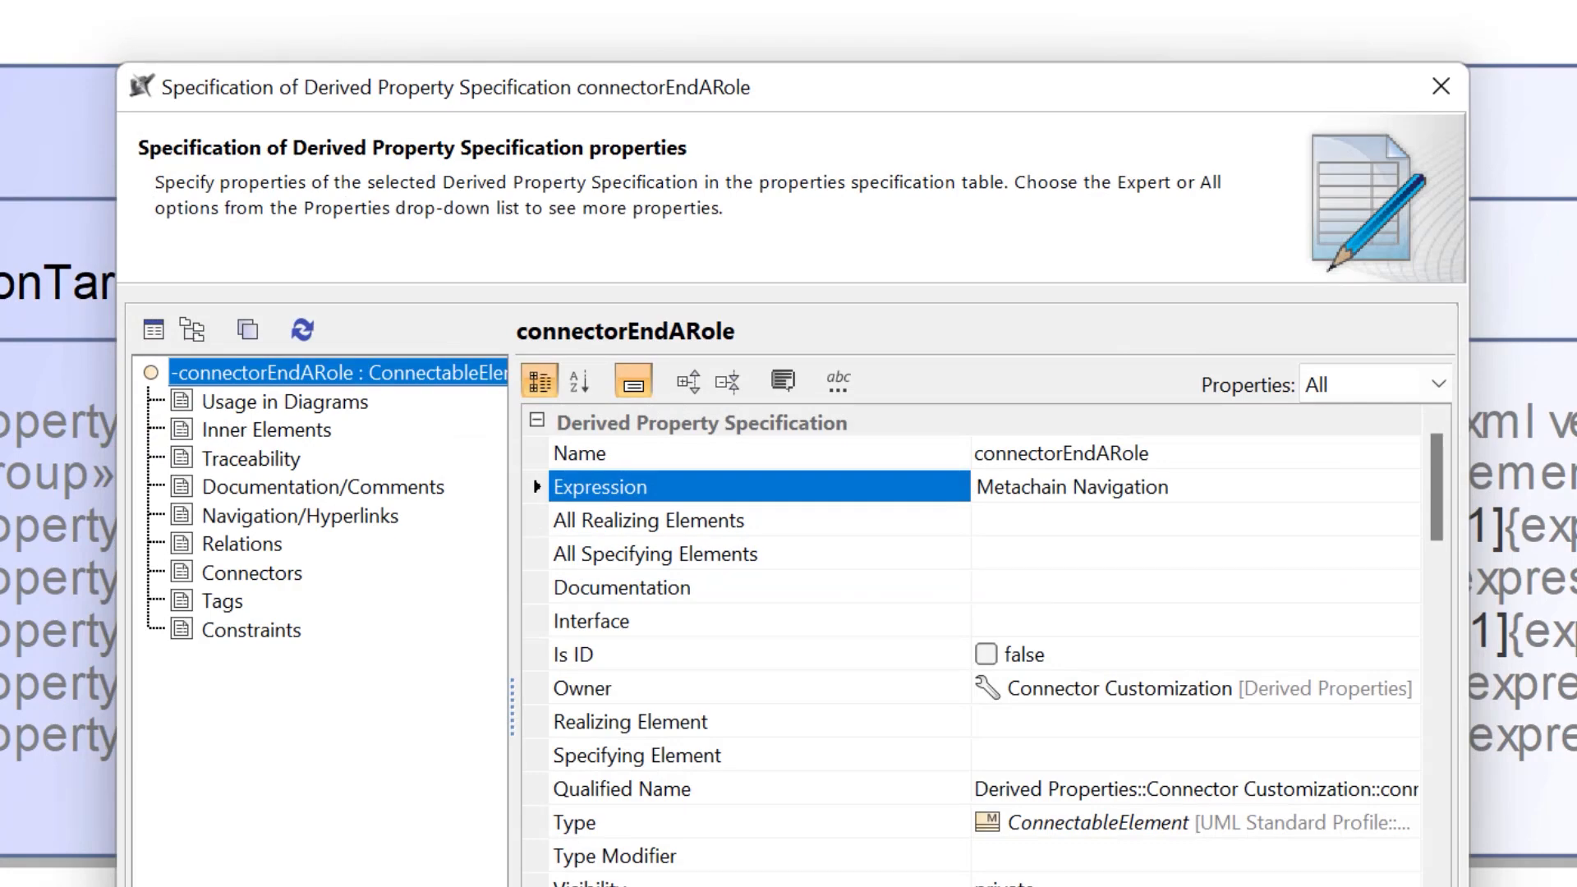
key(Escape)
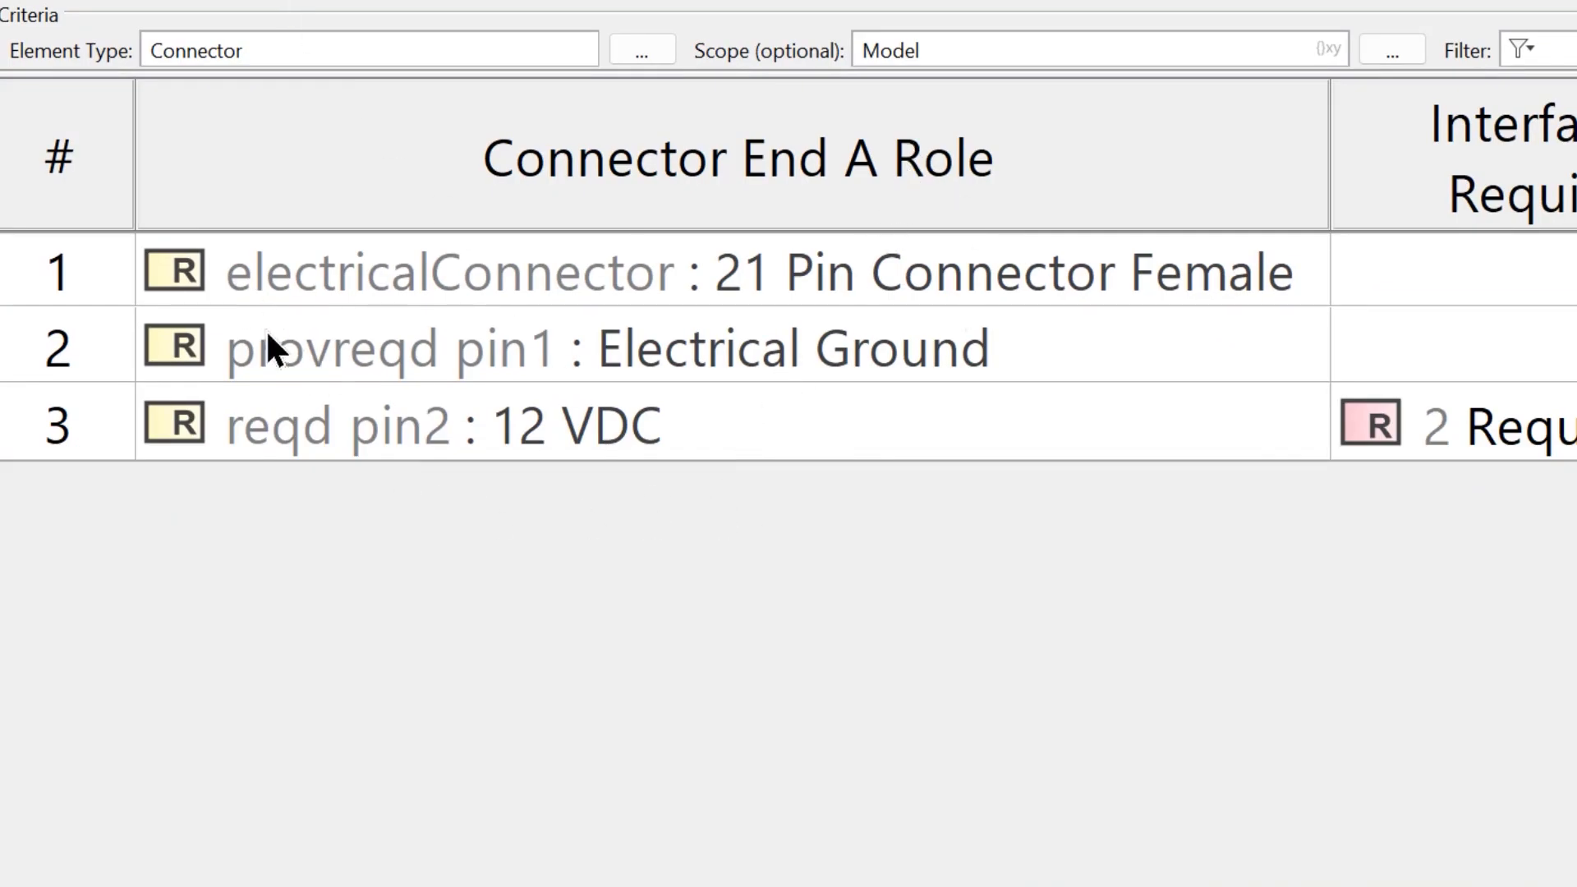
- Inspect the metachain navigation expression of the Interface Side A Requirements derived property and close its specification
mouse_move(231, 471)
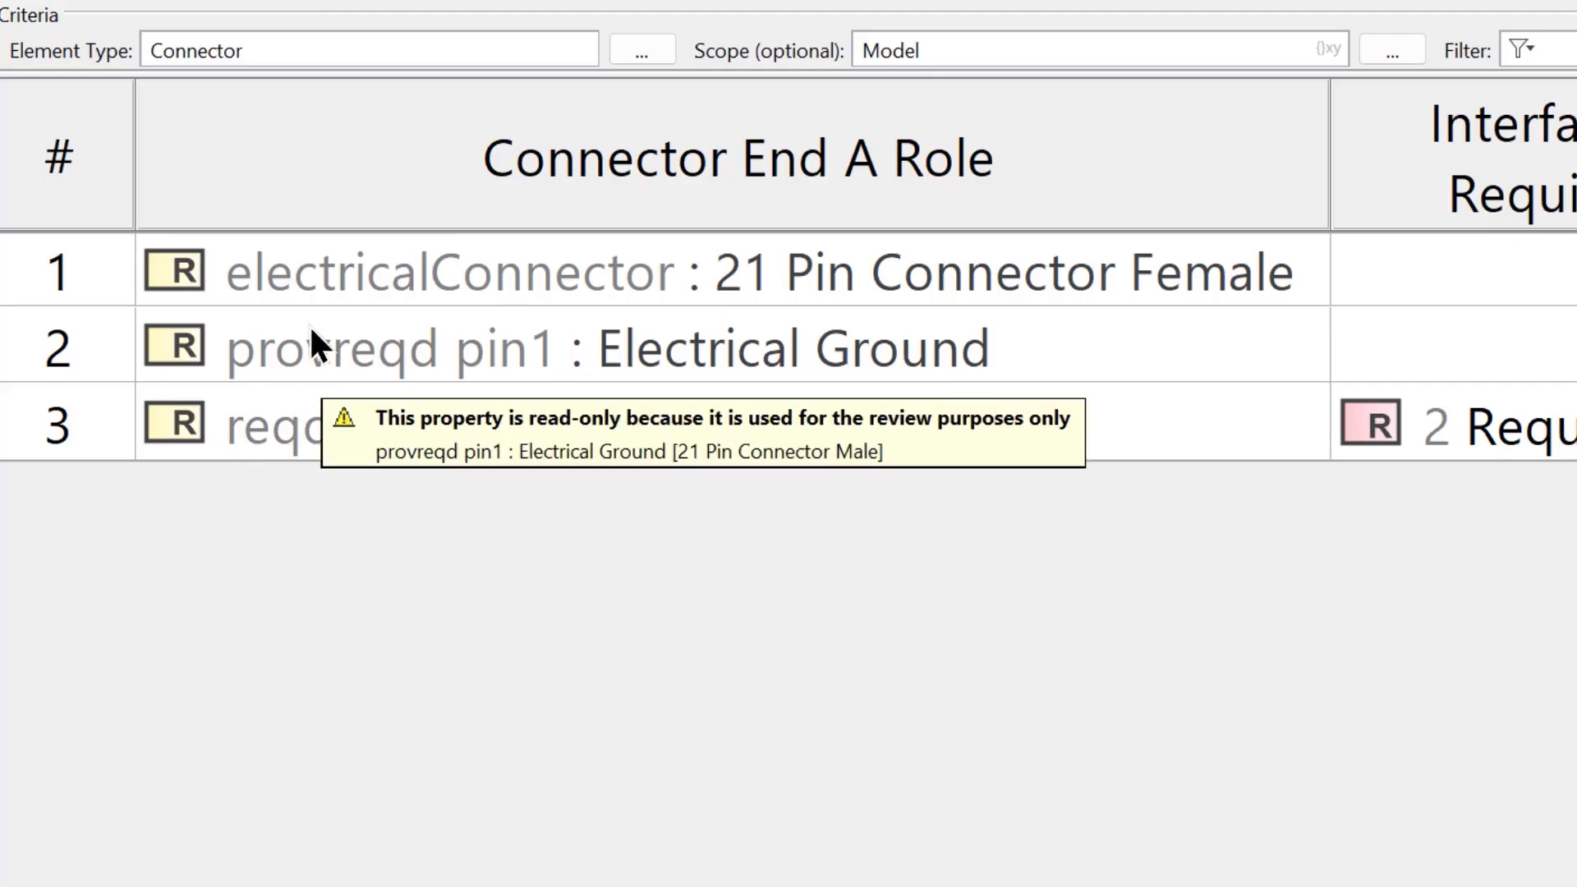
mouse_move(796, 353)
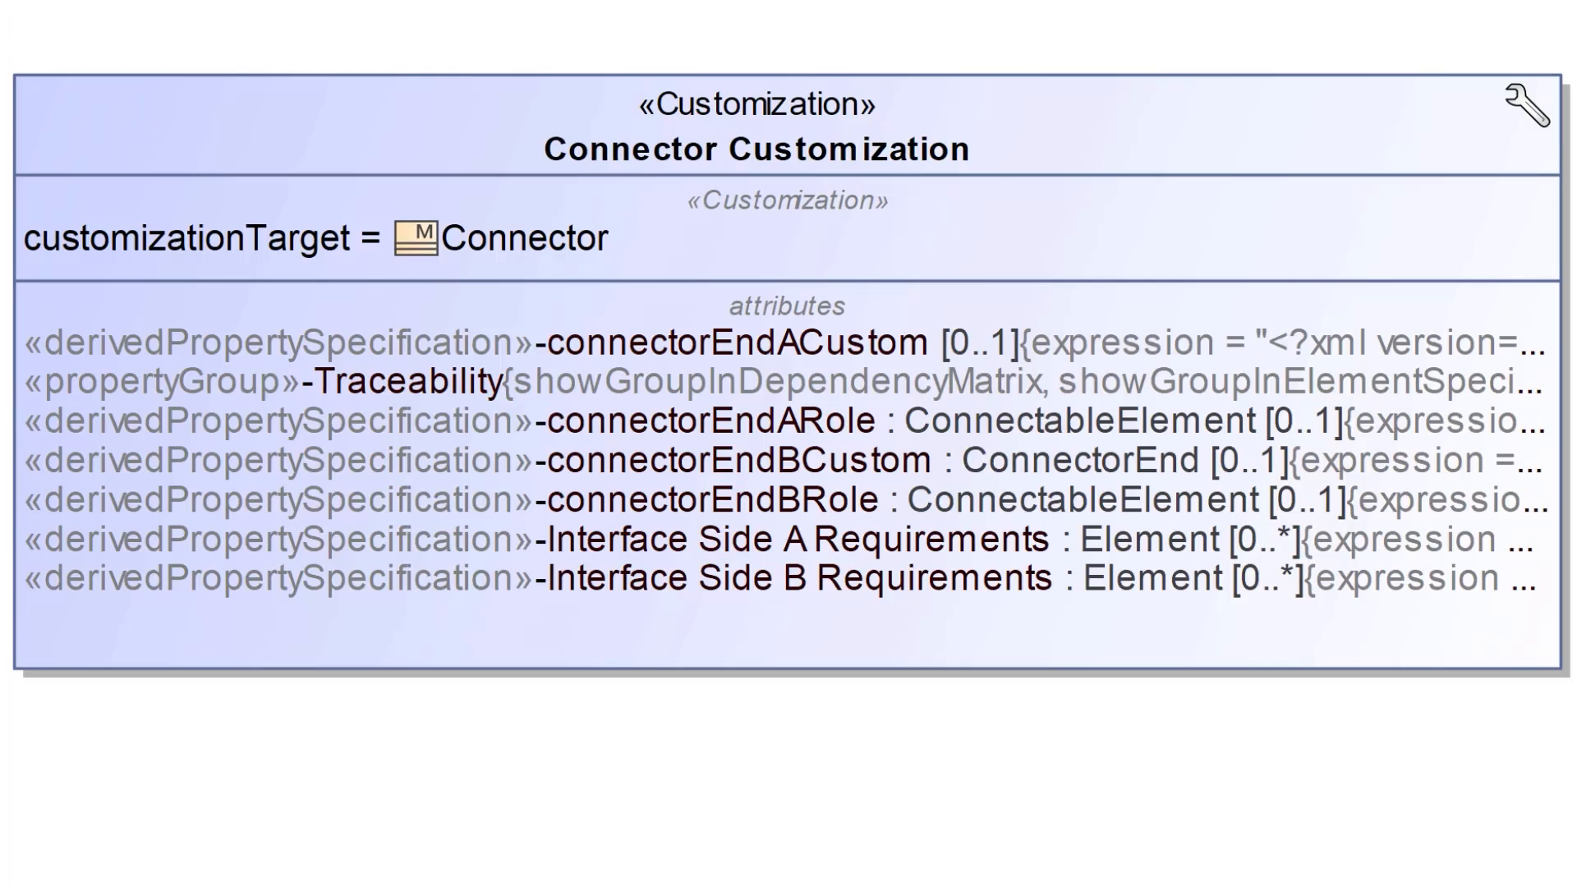
right_click(361, 545)
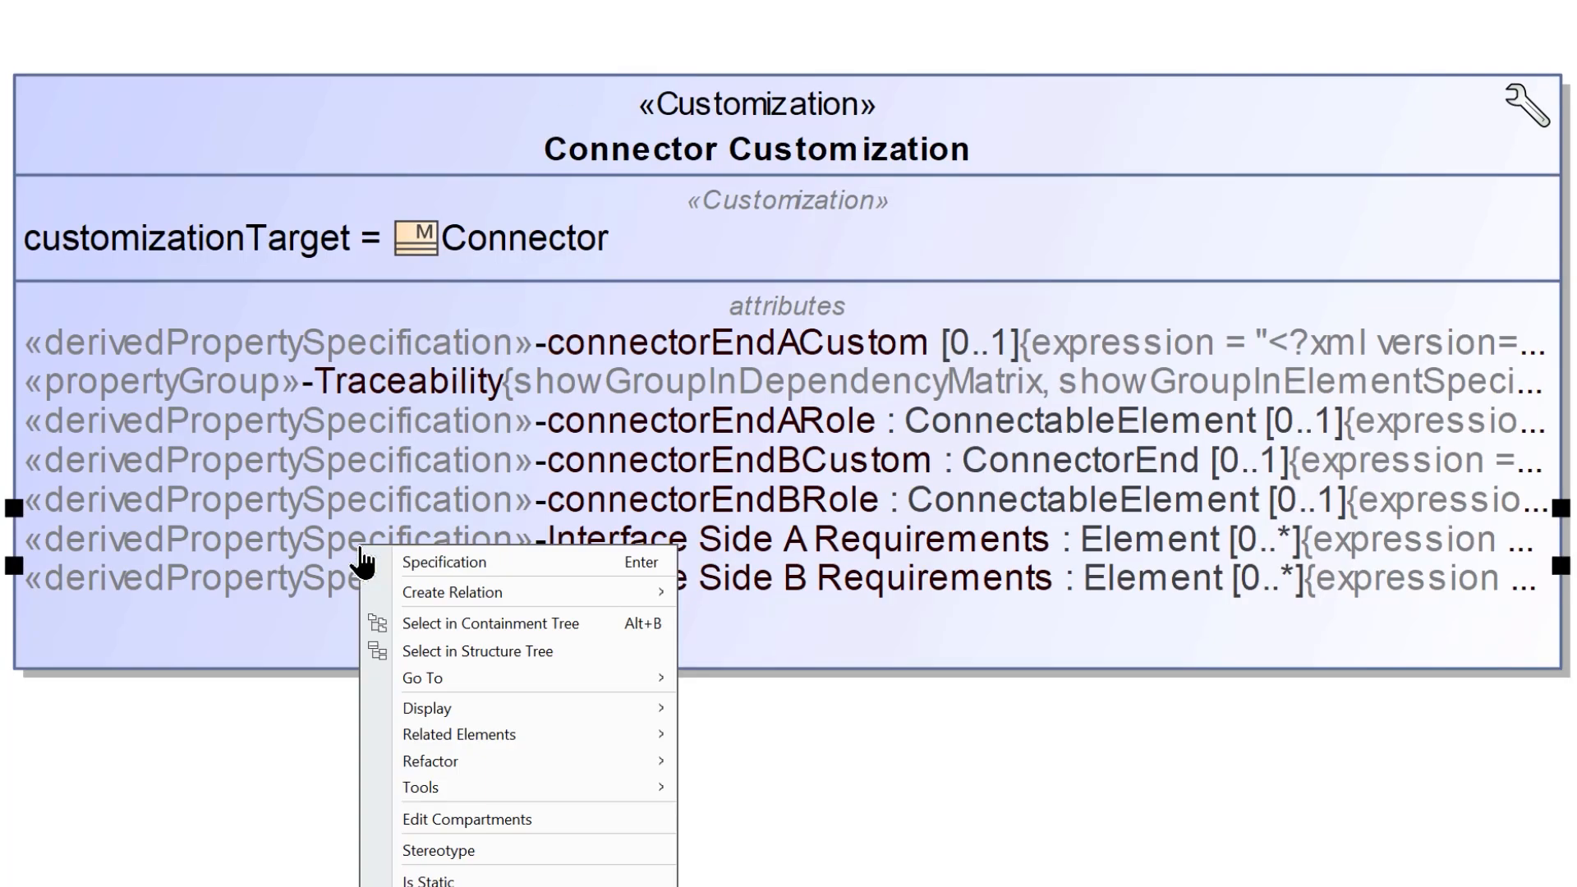
click(411, 558)
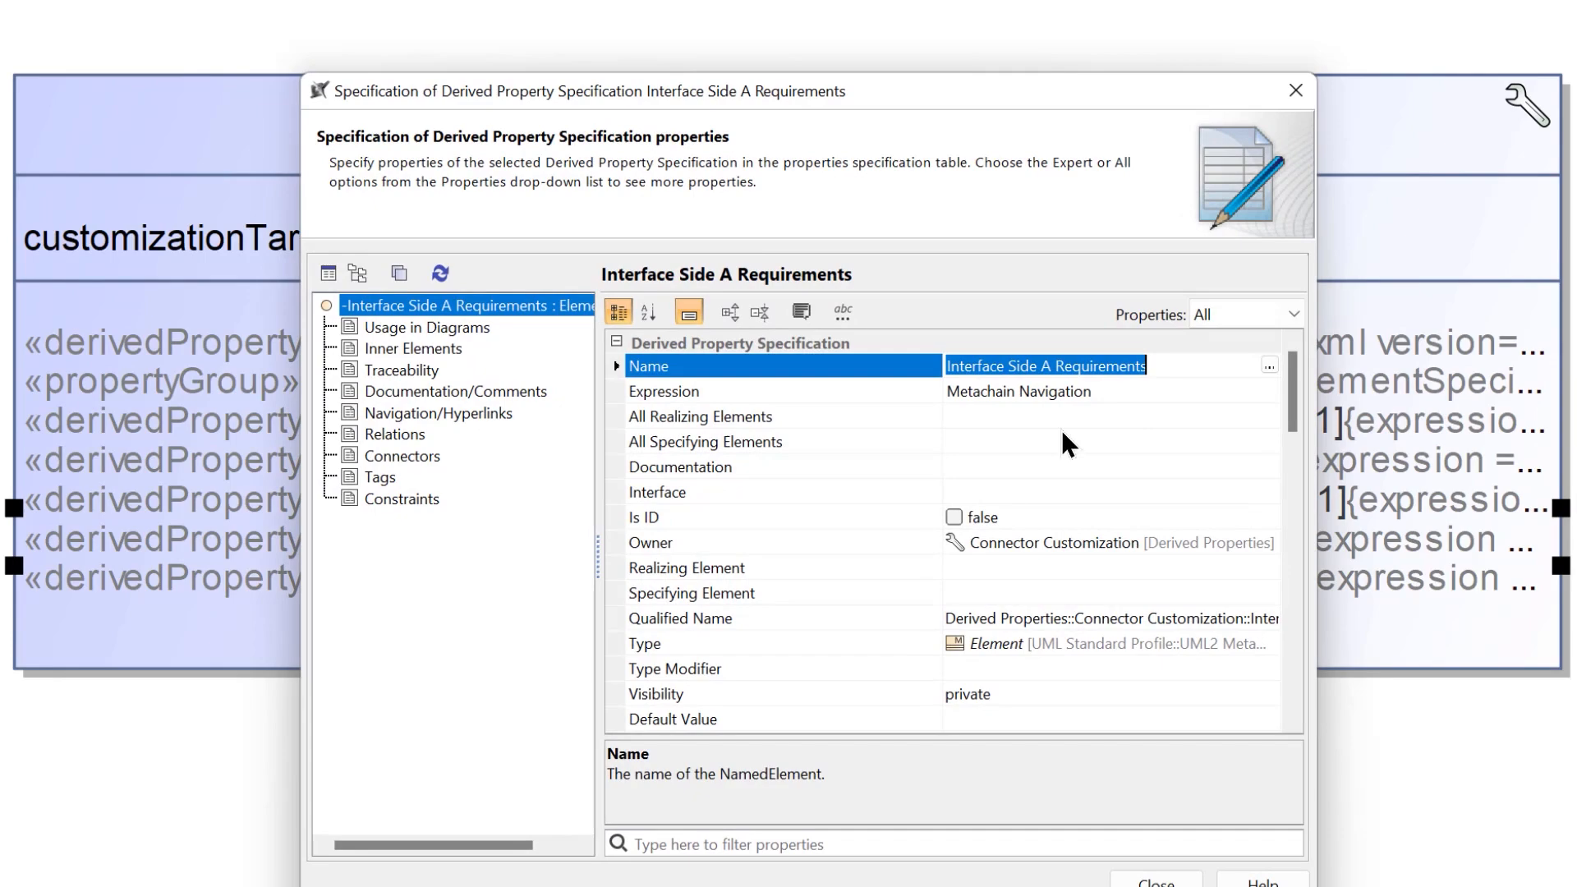
click(1123, 398)
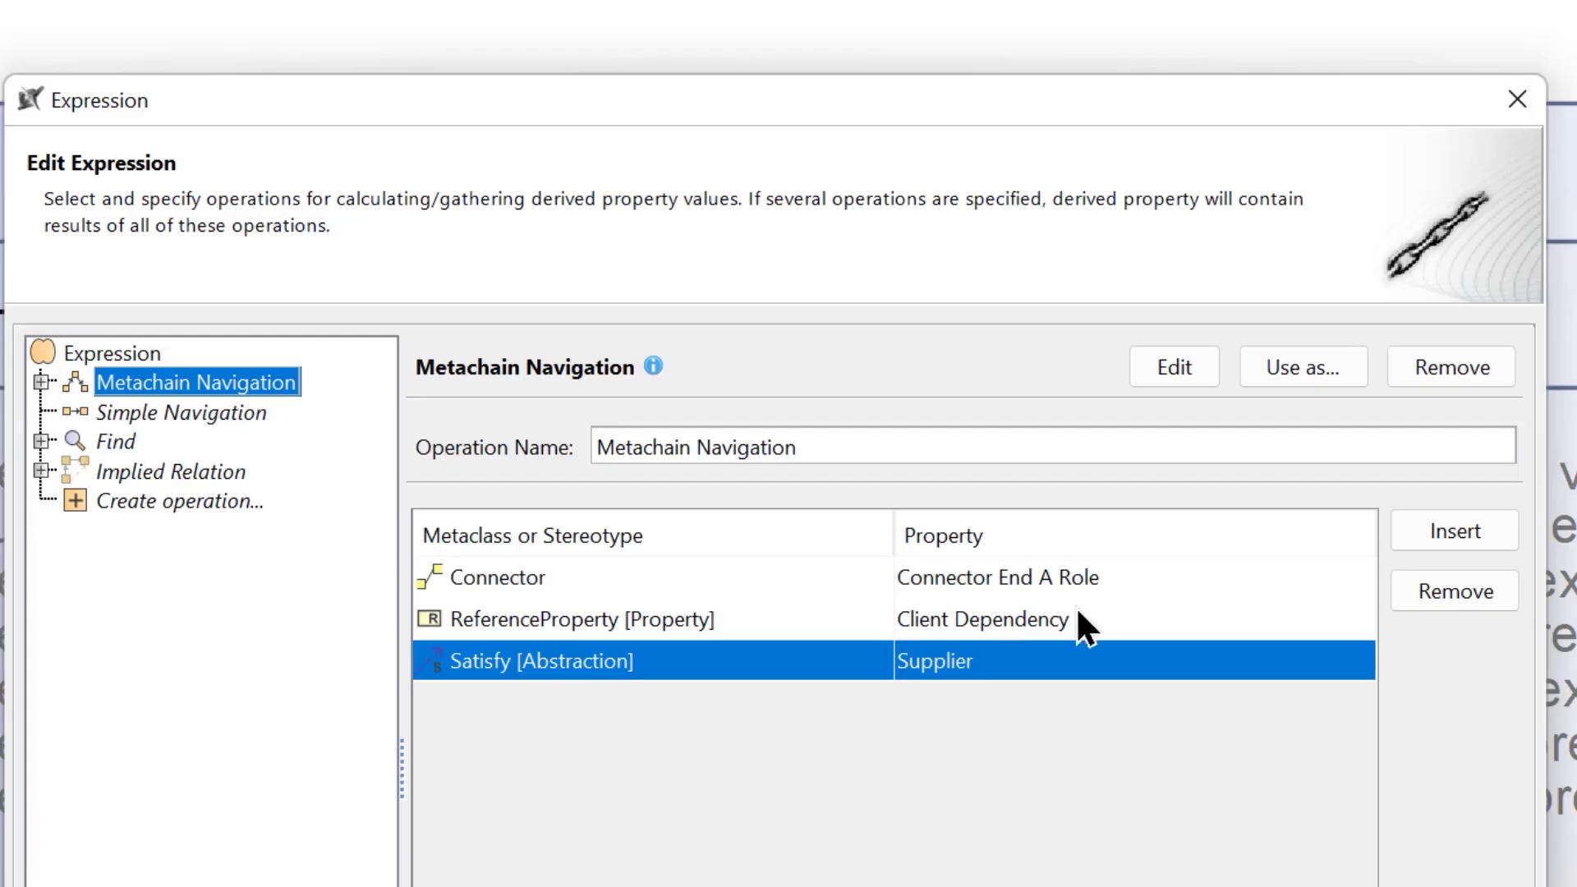
click(813, 626)
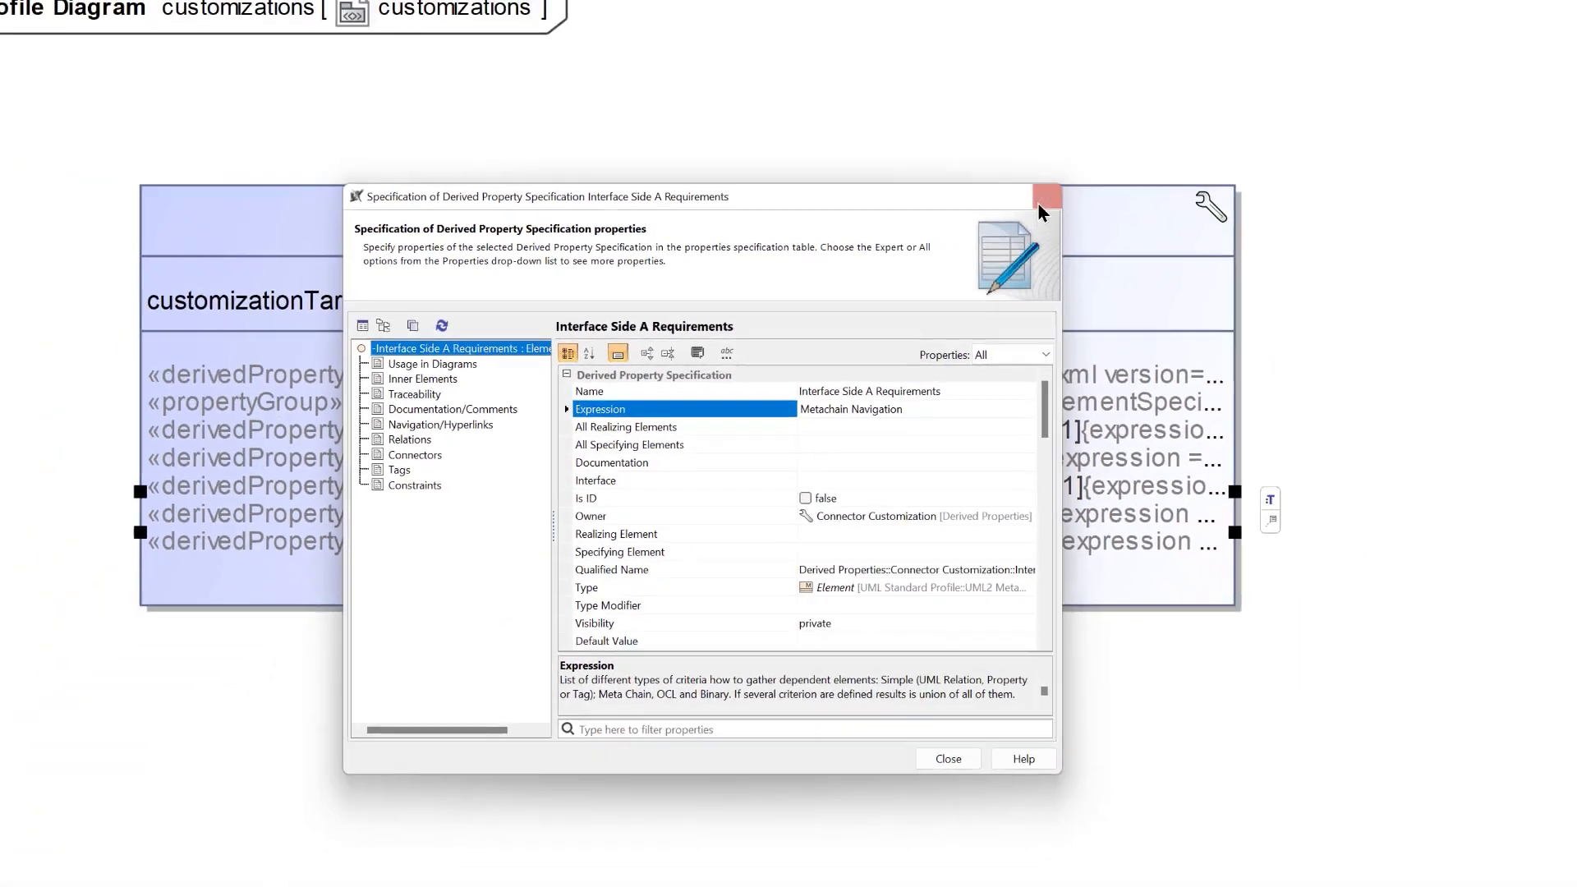
click(1039, 199)
- In the Model block definition diagram, add a Satisfy relation from pin1 of 21 Pin Connector Male to Electrical Ground Requirement
click(840, 136)
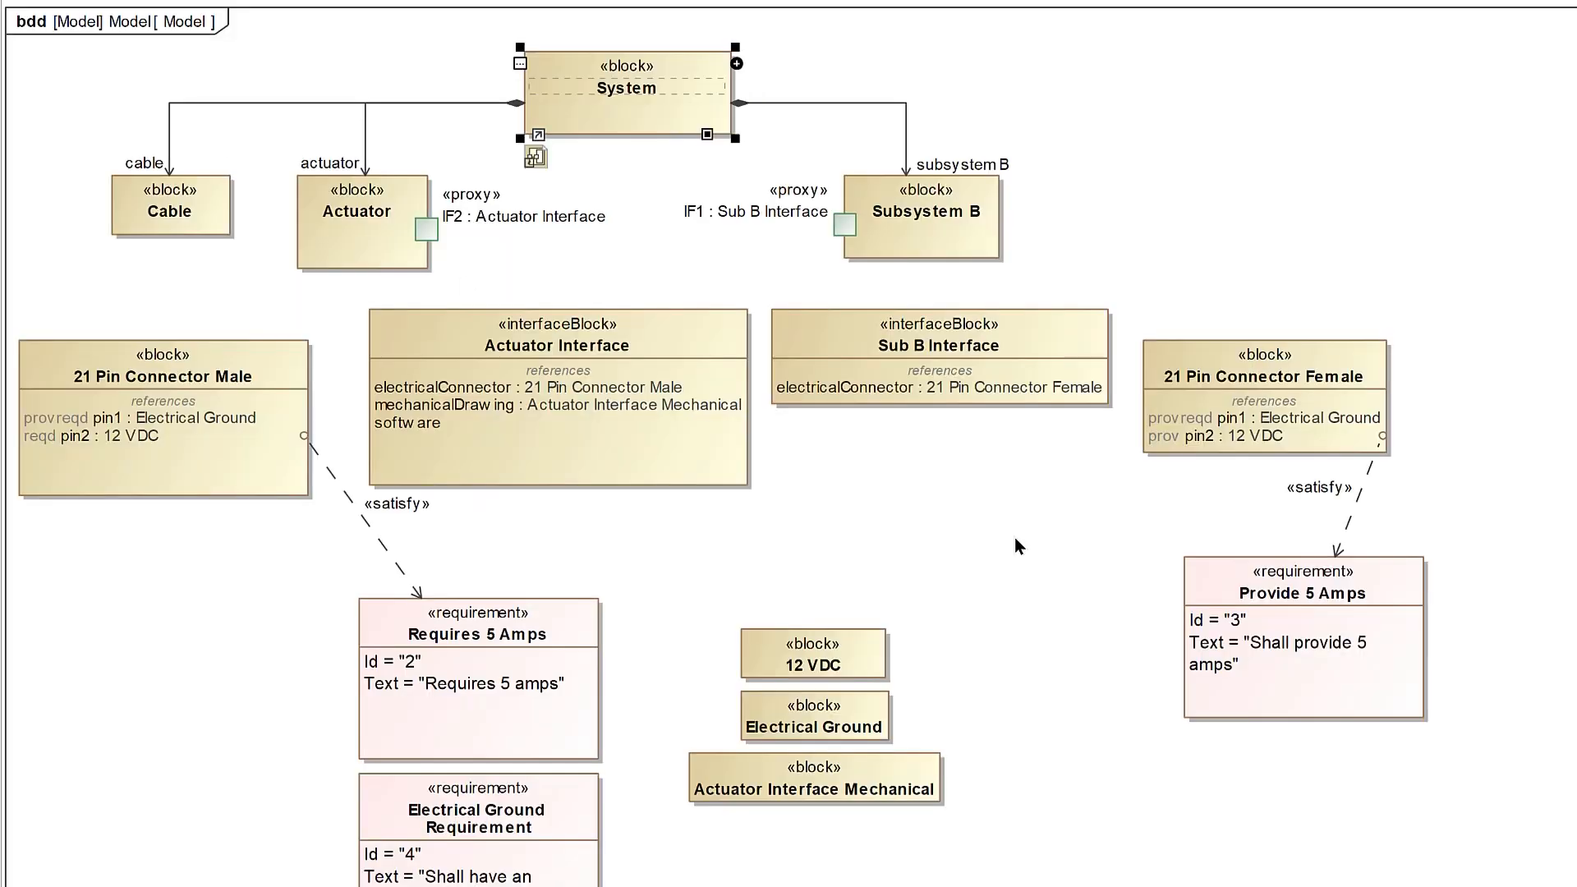
click(221, 704)
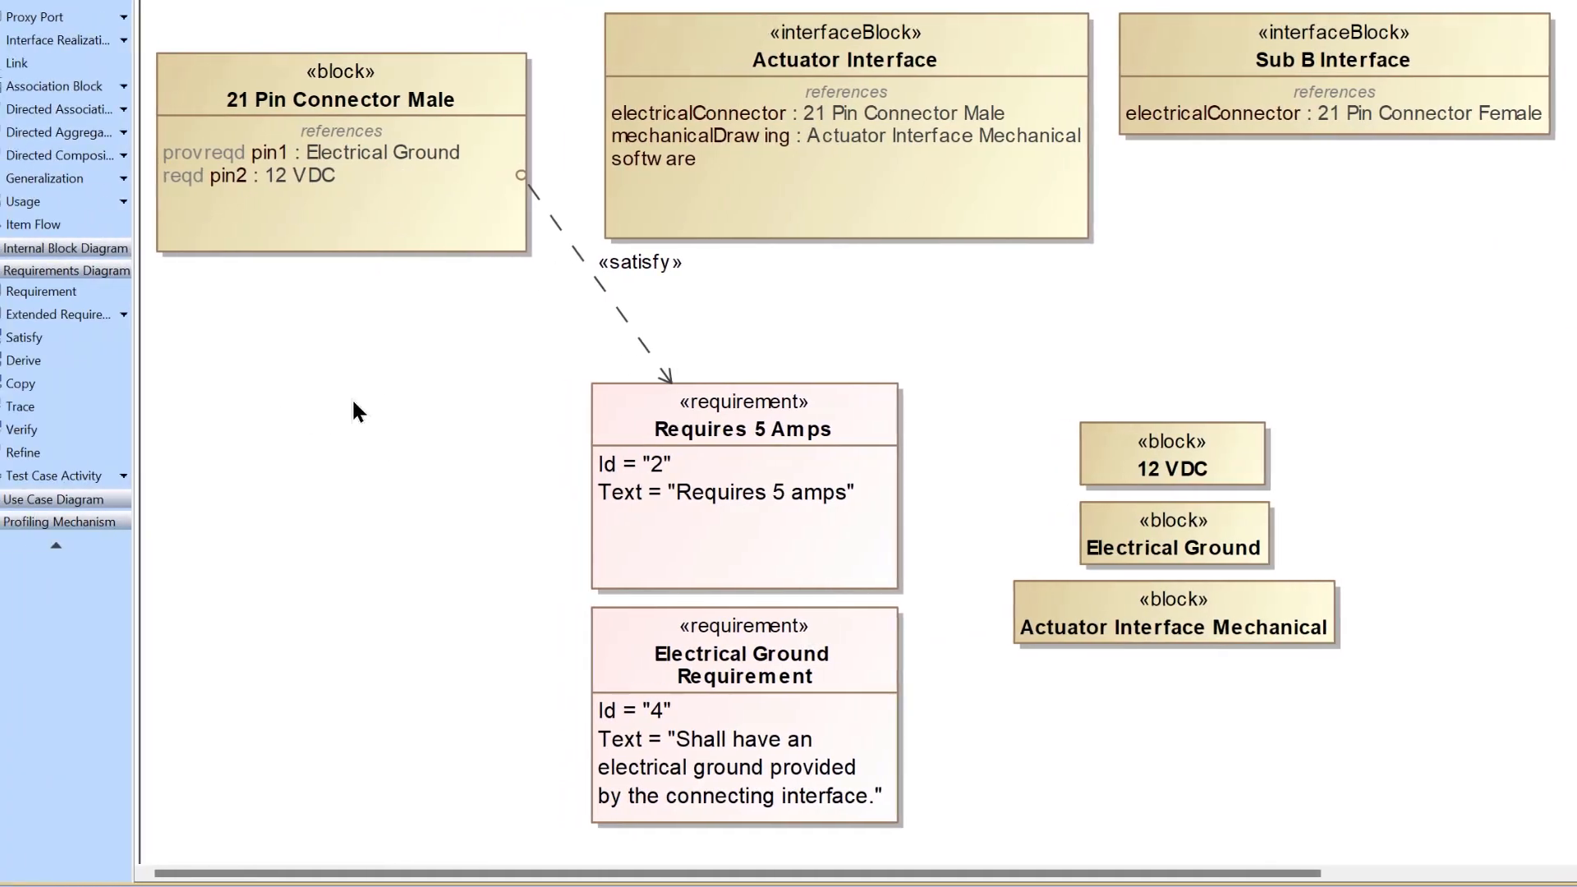
click(95, 337)
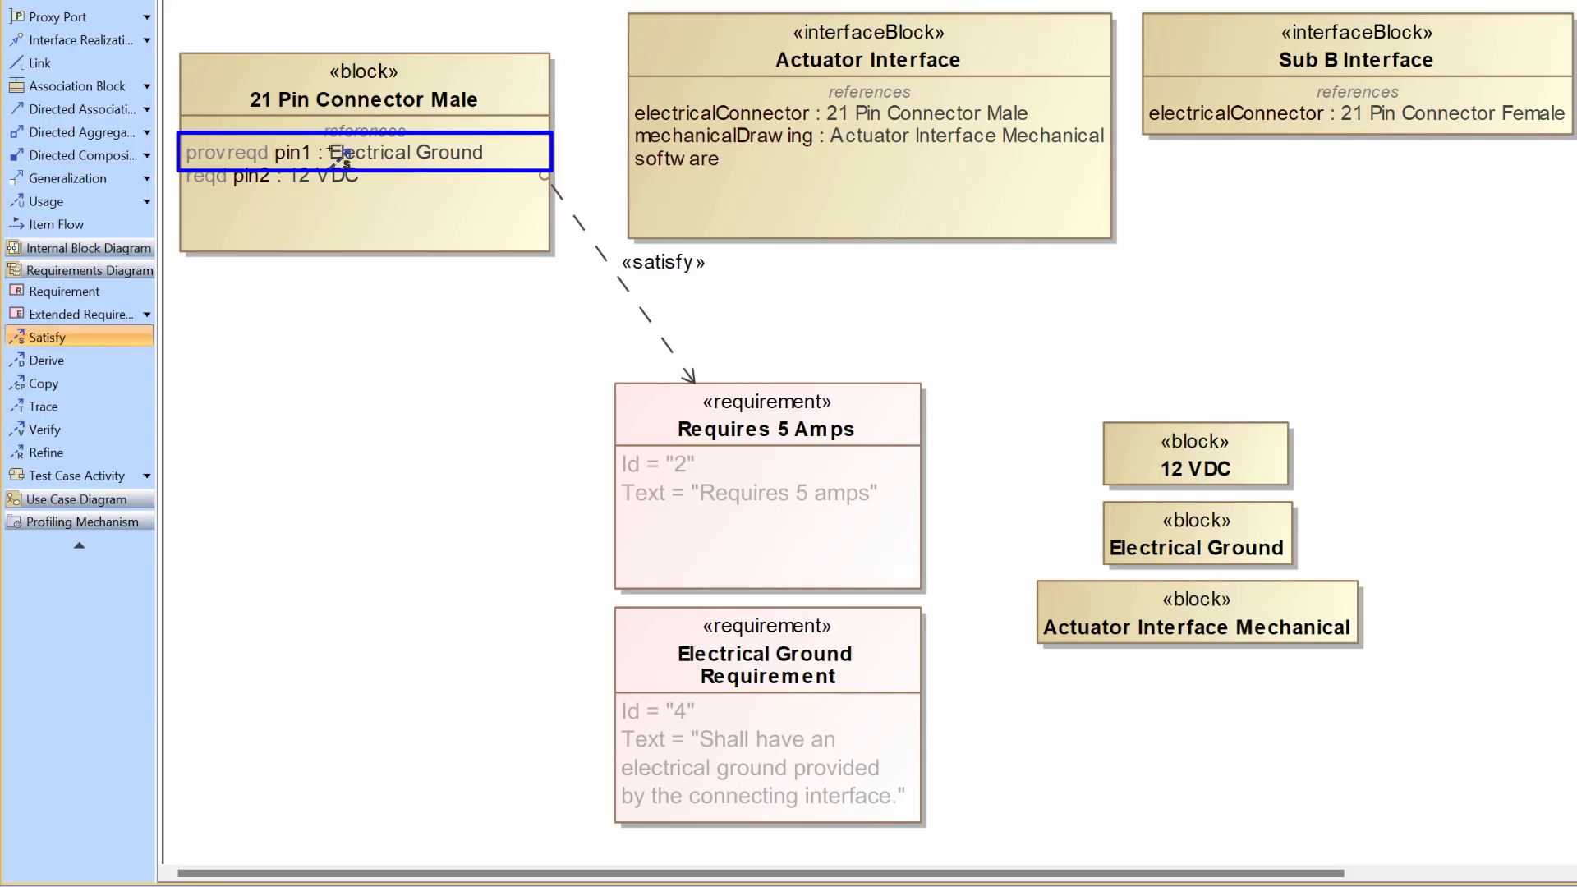
click(351, 157)
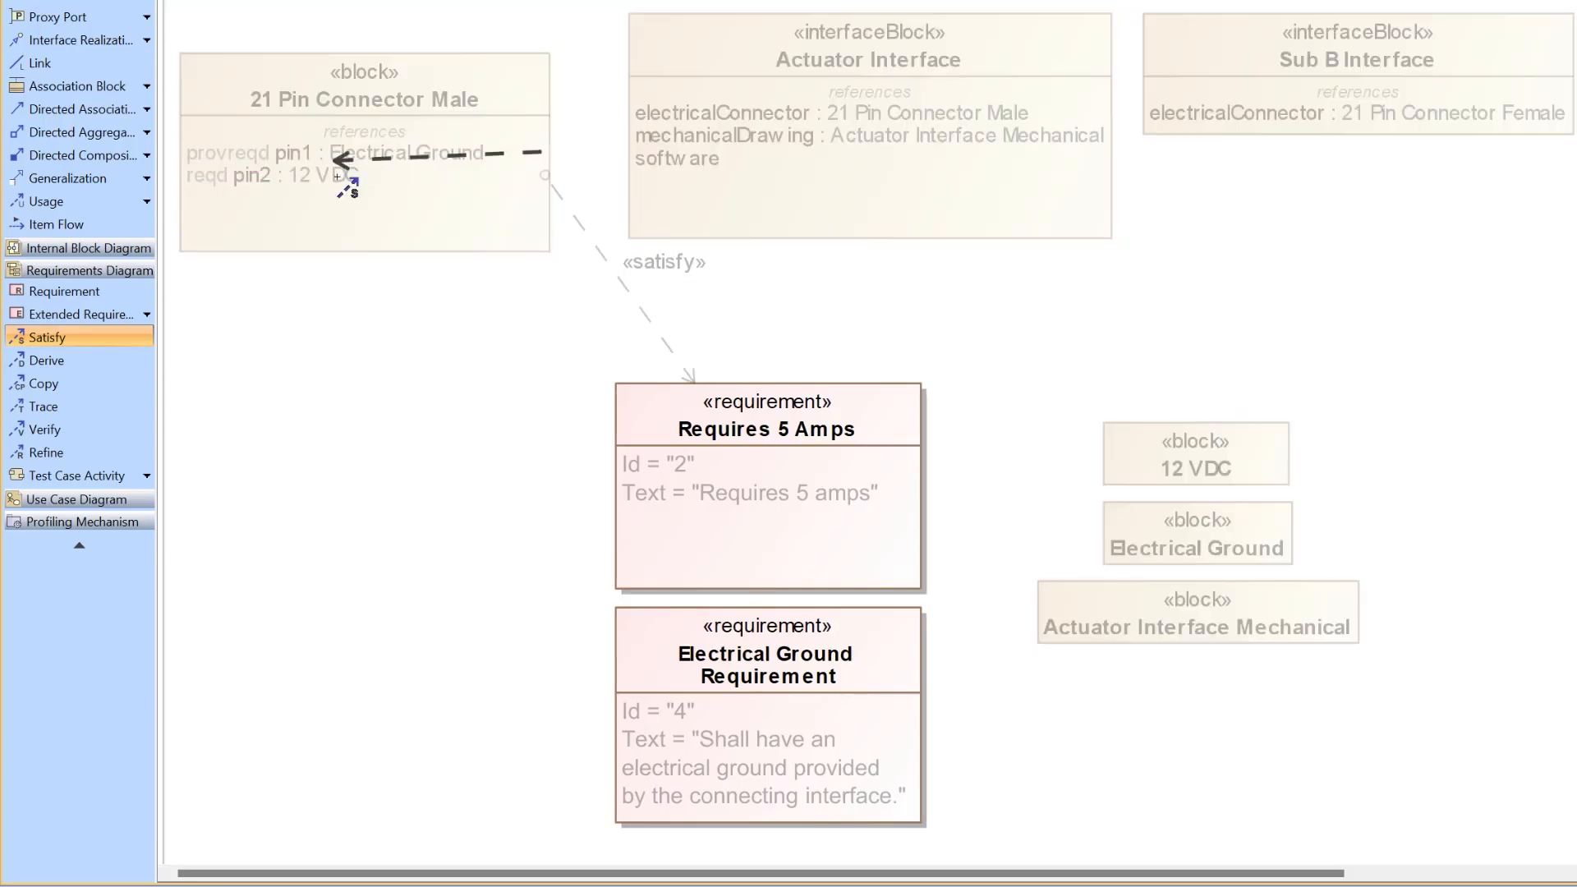
click(686, 721)
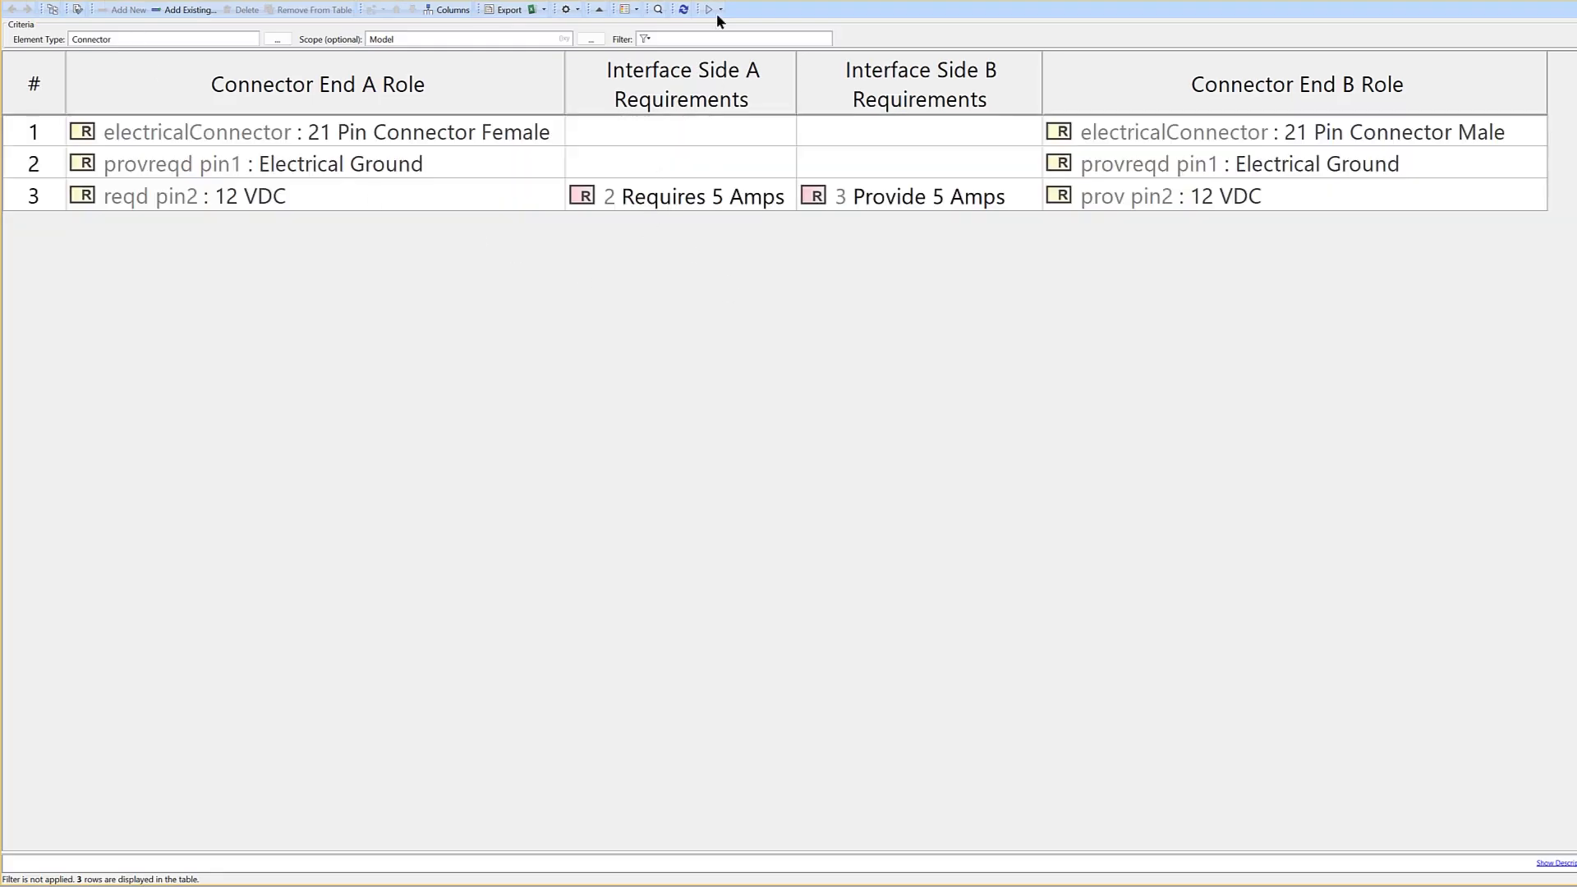
- Refresh the connector table and adjust the widths of its Interface Side A Requirements and Connector End A Role columns
click(683, 9)
drag(797, 80, 837, 79)
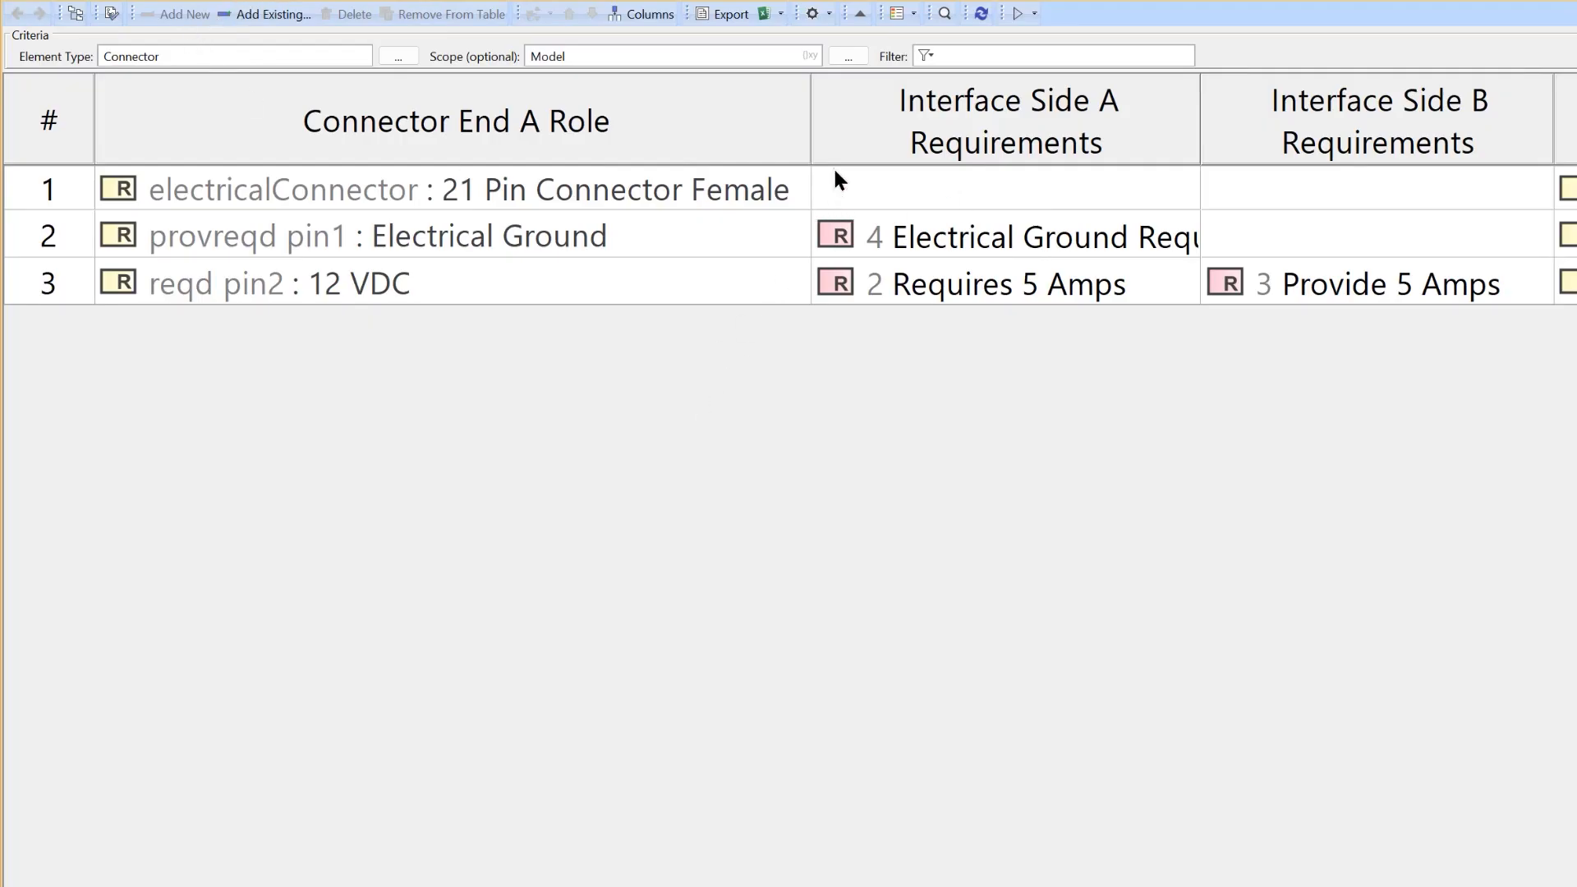
drag(811, 103, 662, 123)
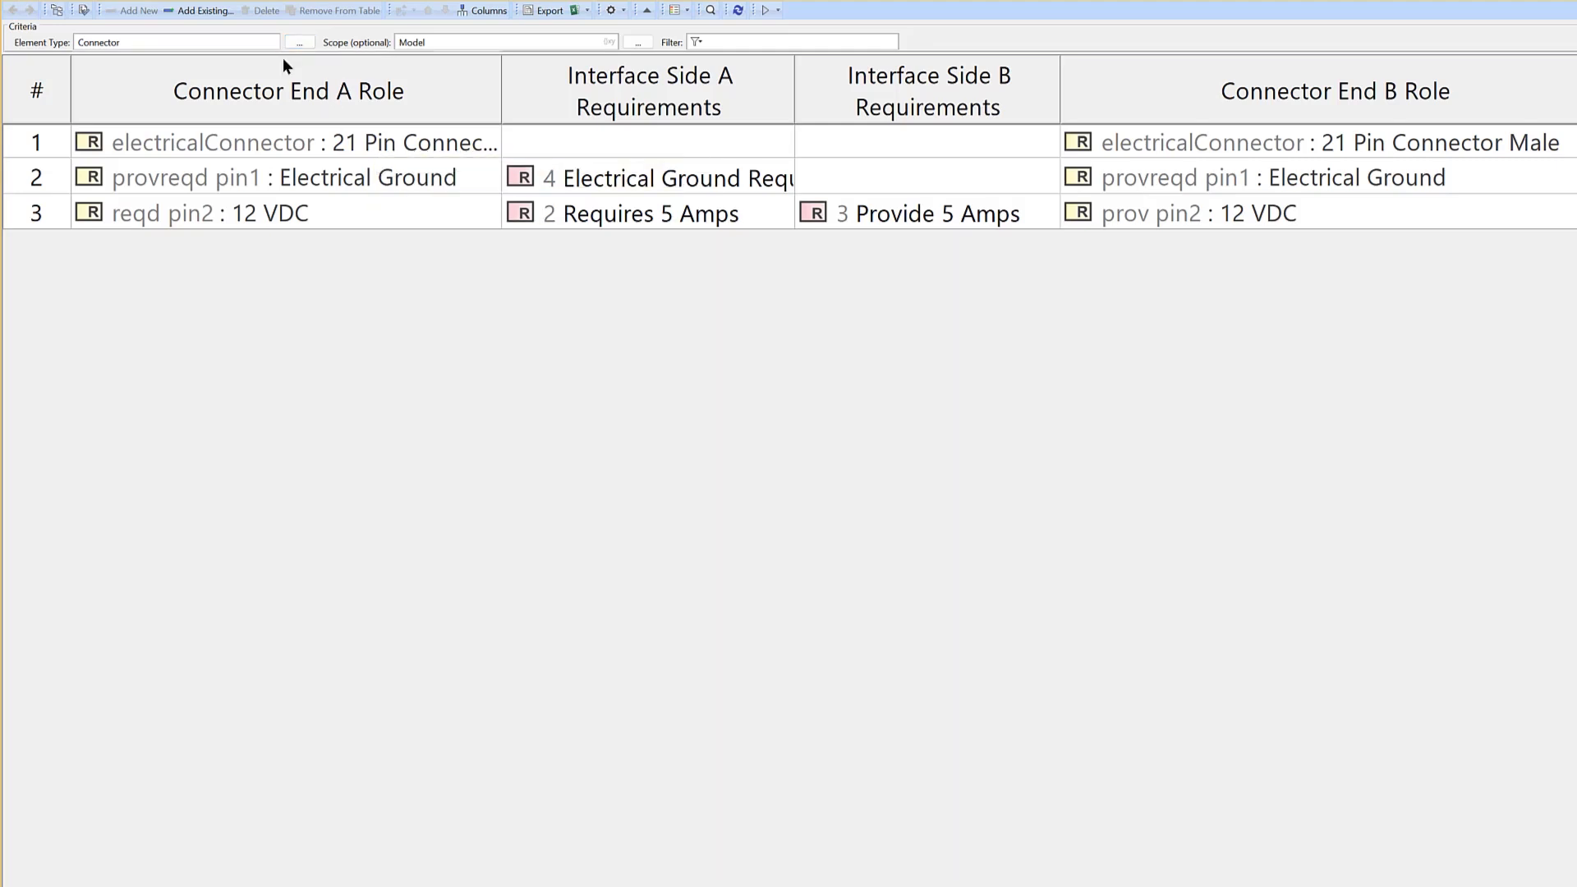
- Return to the Model block definition diagram and examine the Actuator Interface Mechanical block and the Actuator Interface references
click(49, 6)
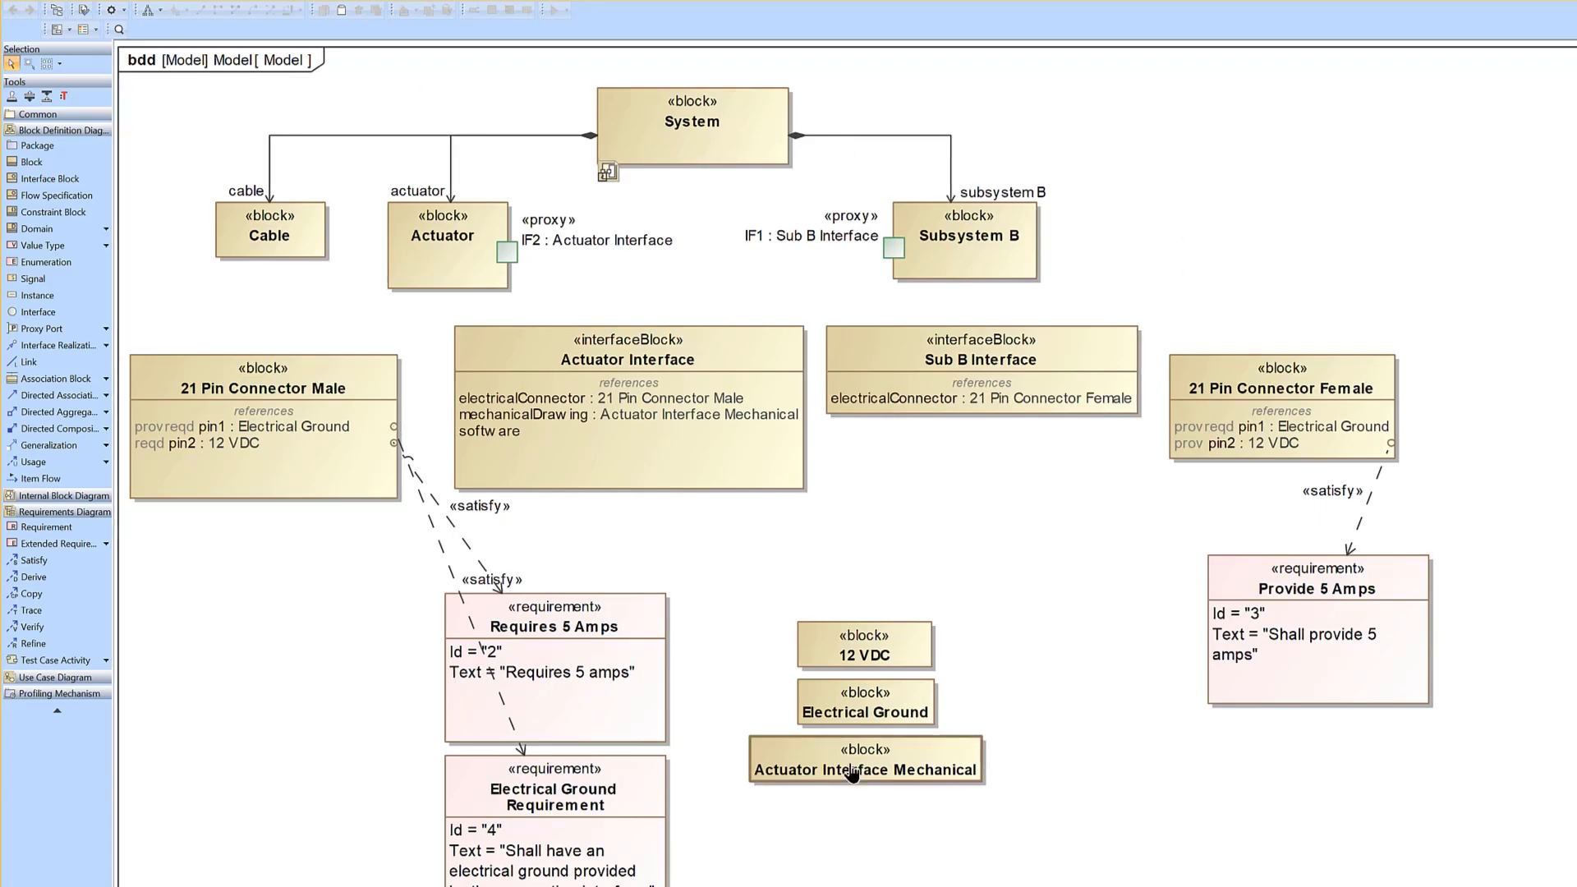
click(979, 752)
click(1076, 559)
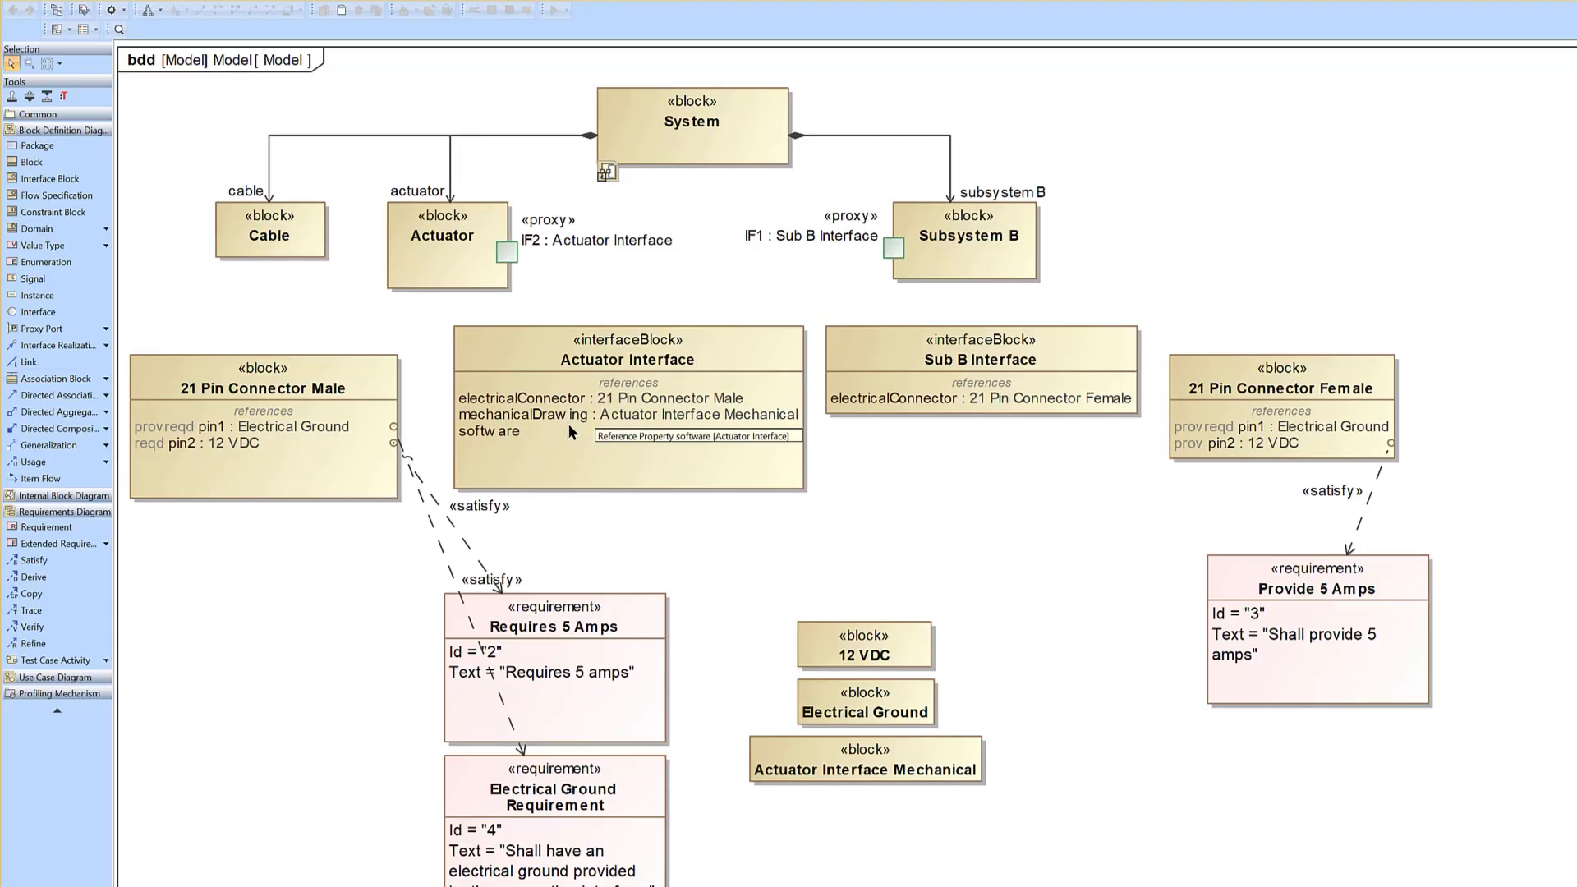
click(826, 776)
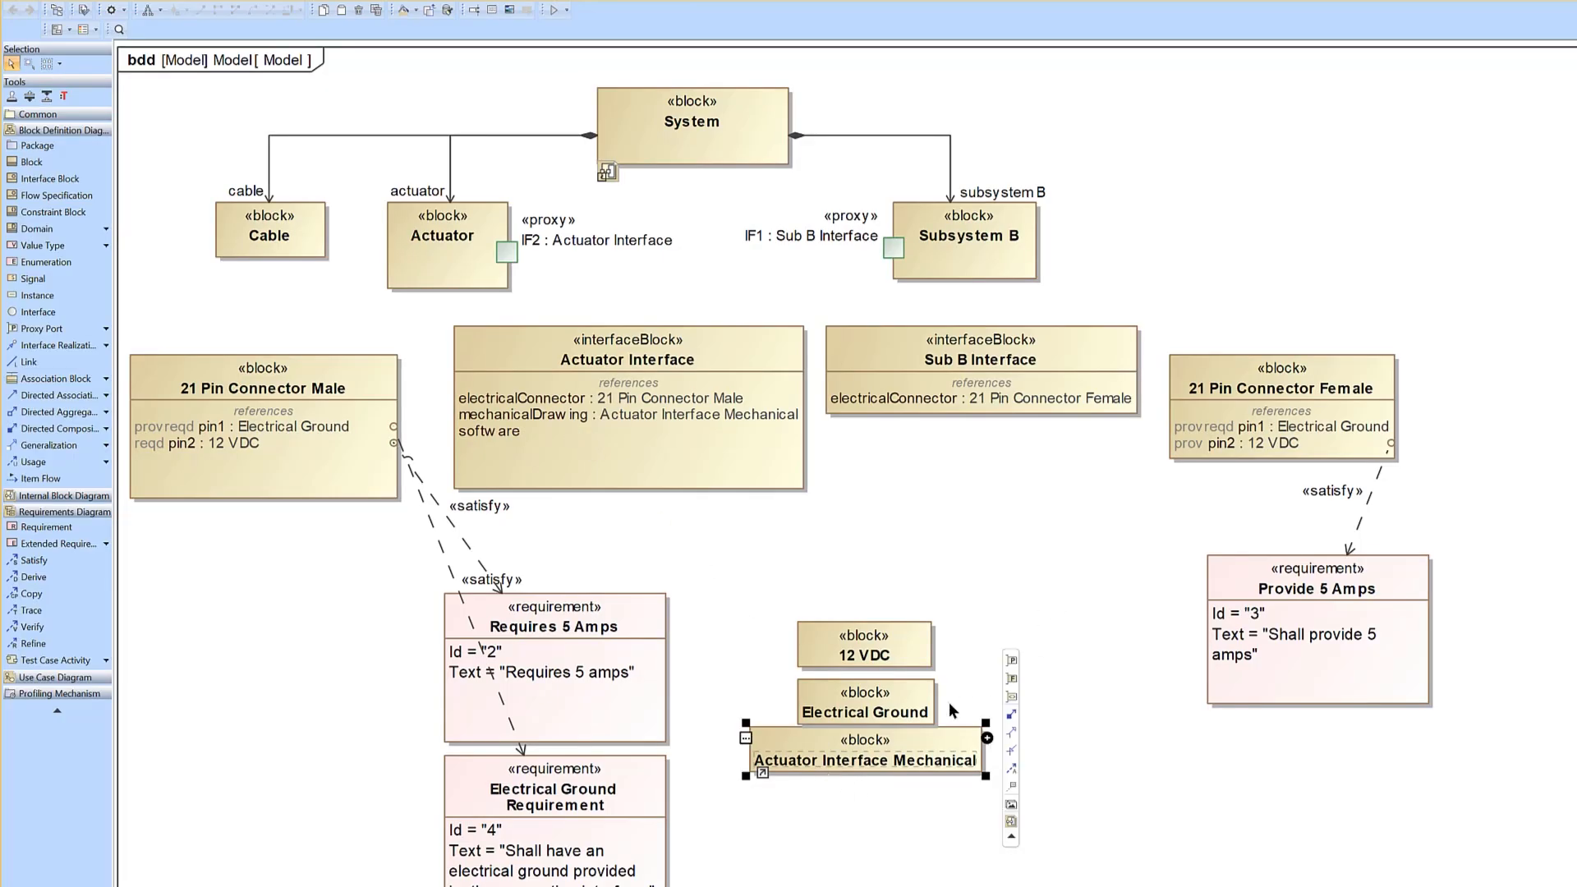
drag(929, 756, 929, 767)
click(1015, 587)
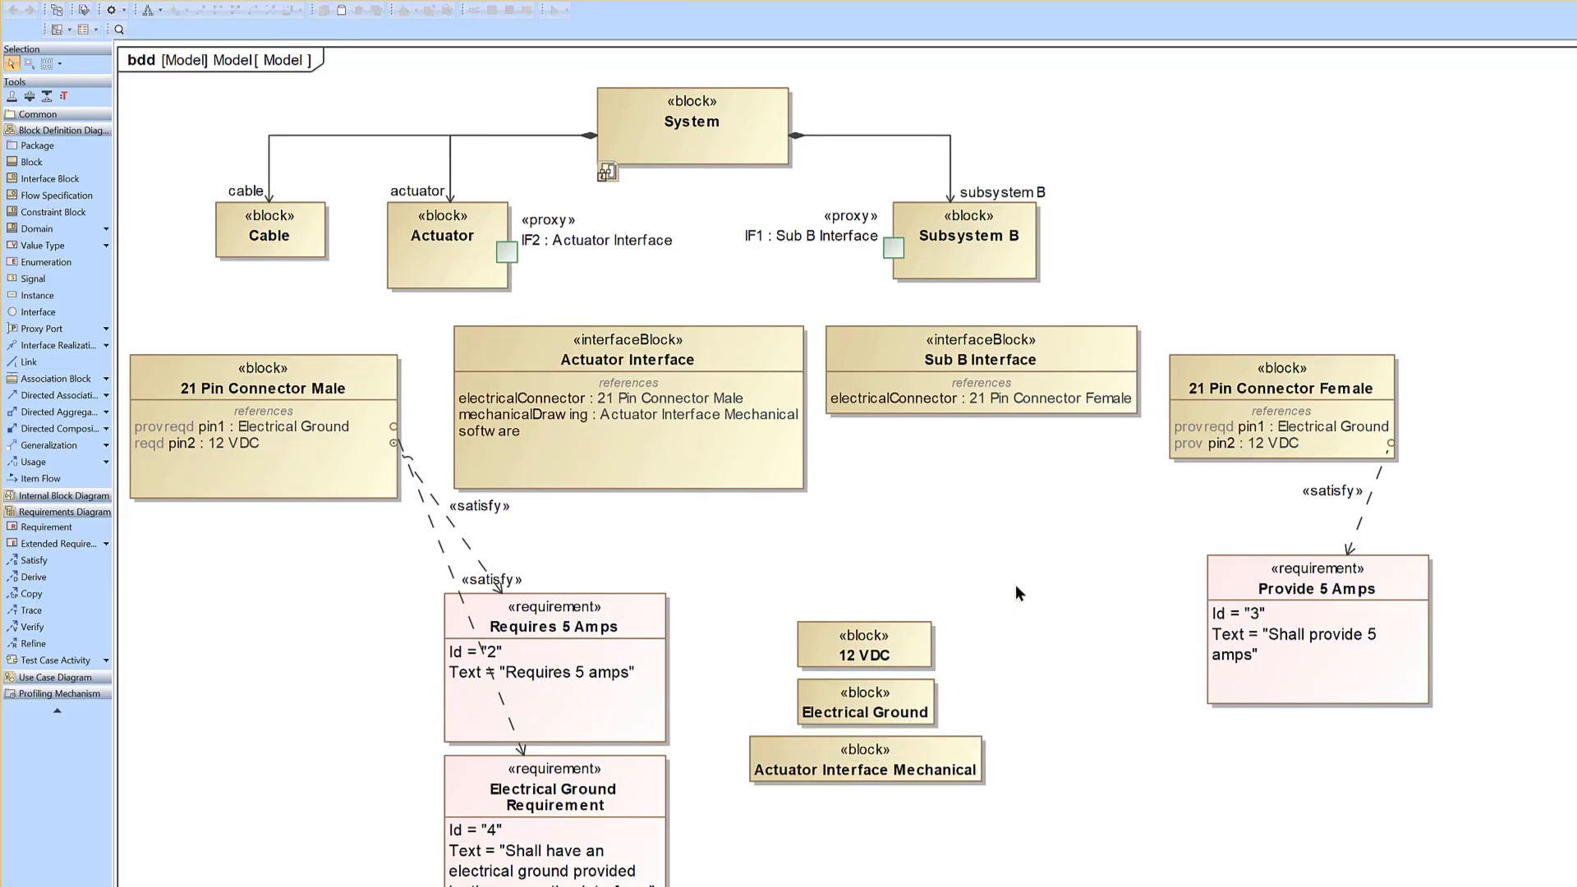
- Examine the element types that can be created under the Actuator Interface Mechanical block, down to Attached File, and dismiss the list
click(959, 772)
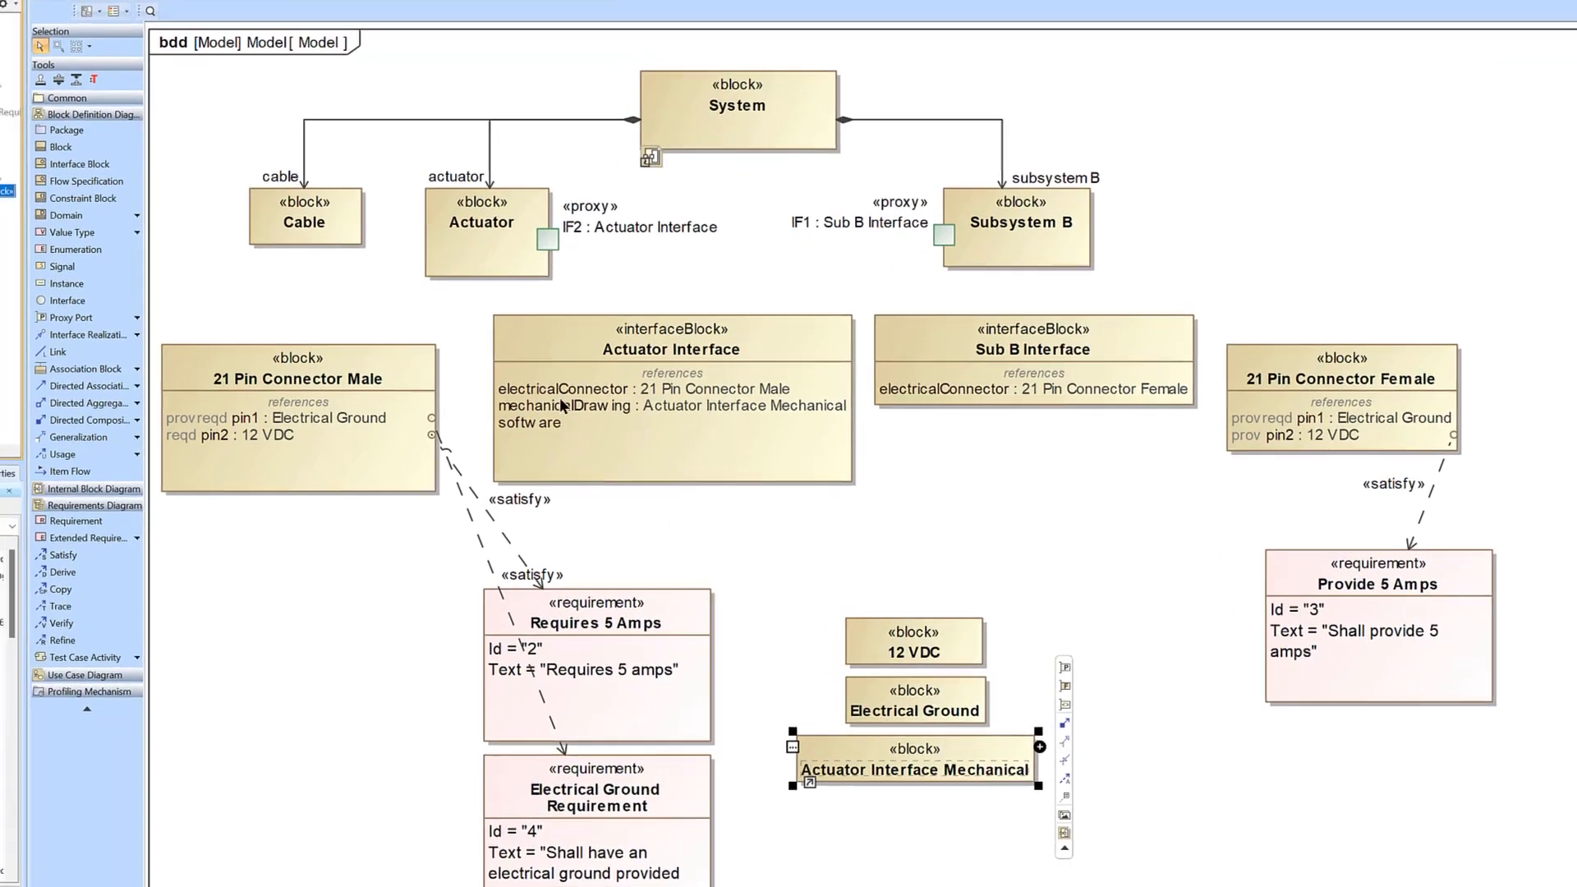
click(284, 308)
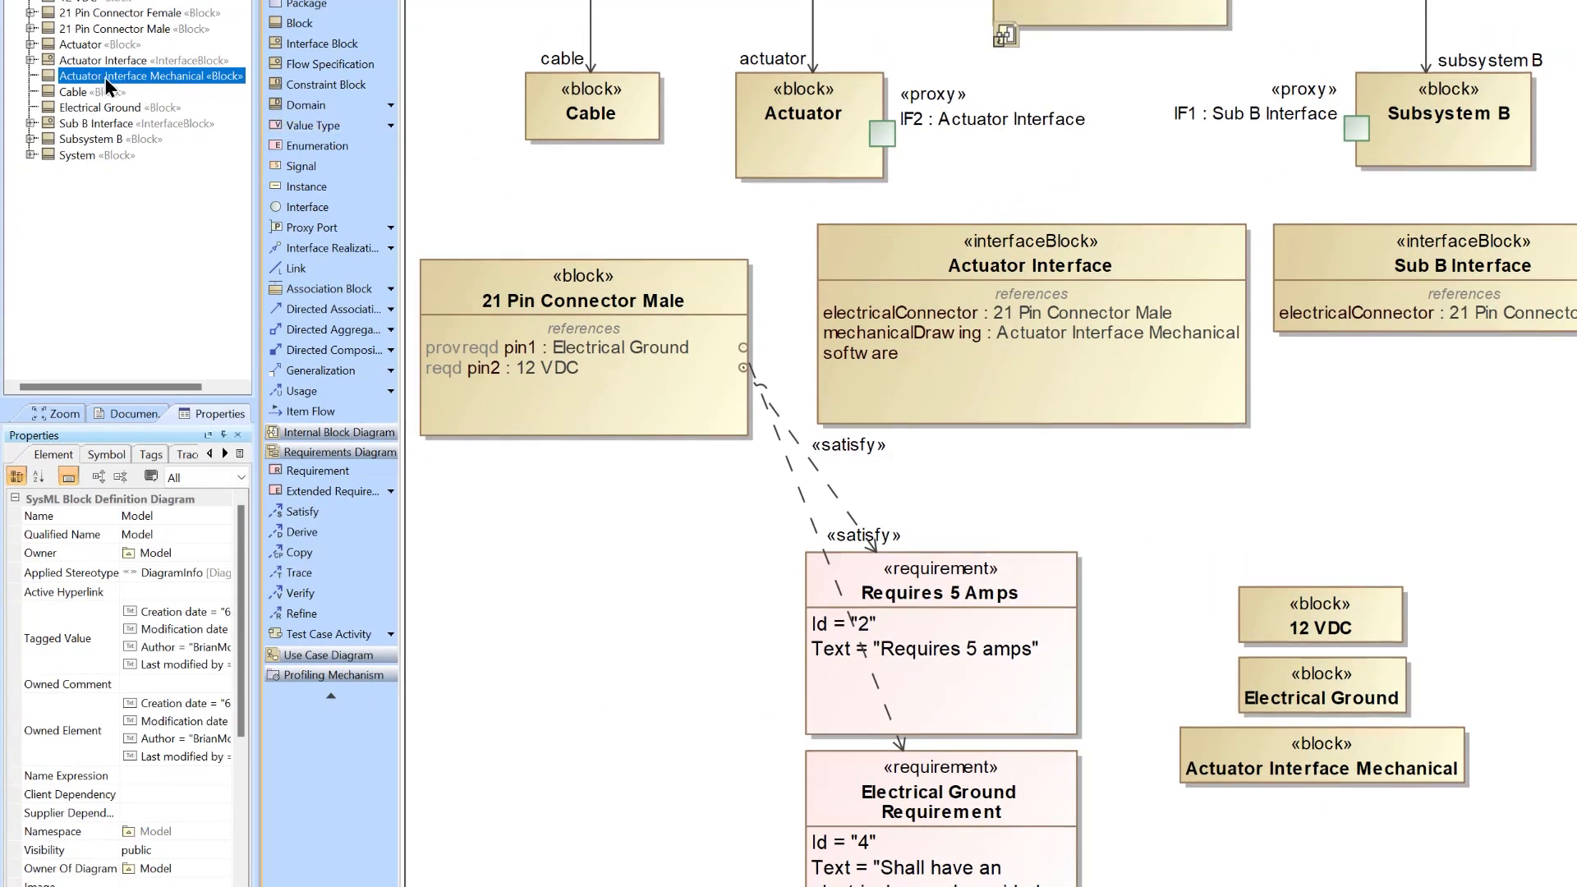
right_click(105, 78)
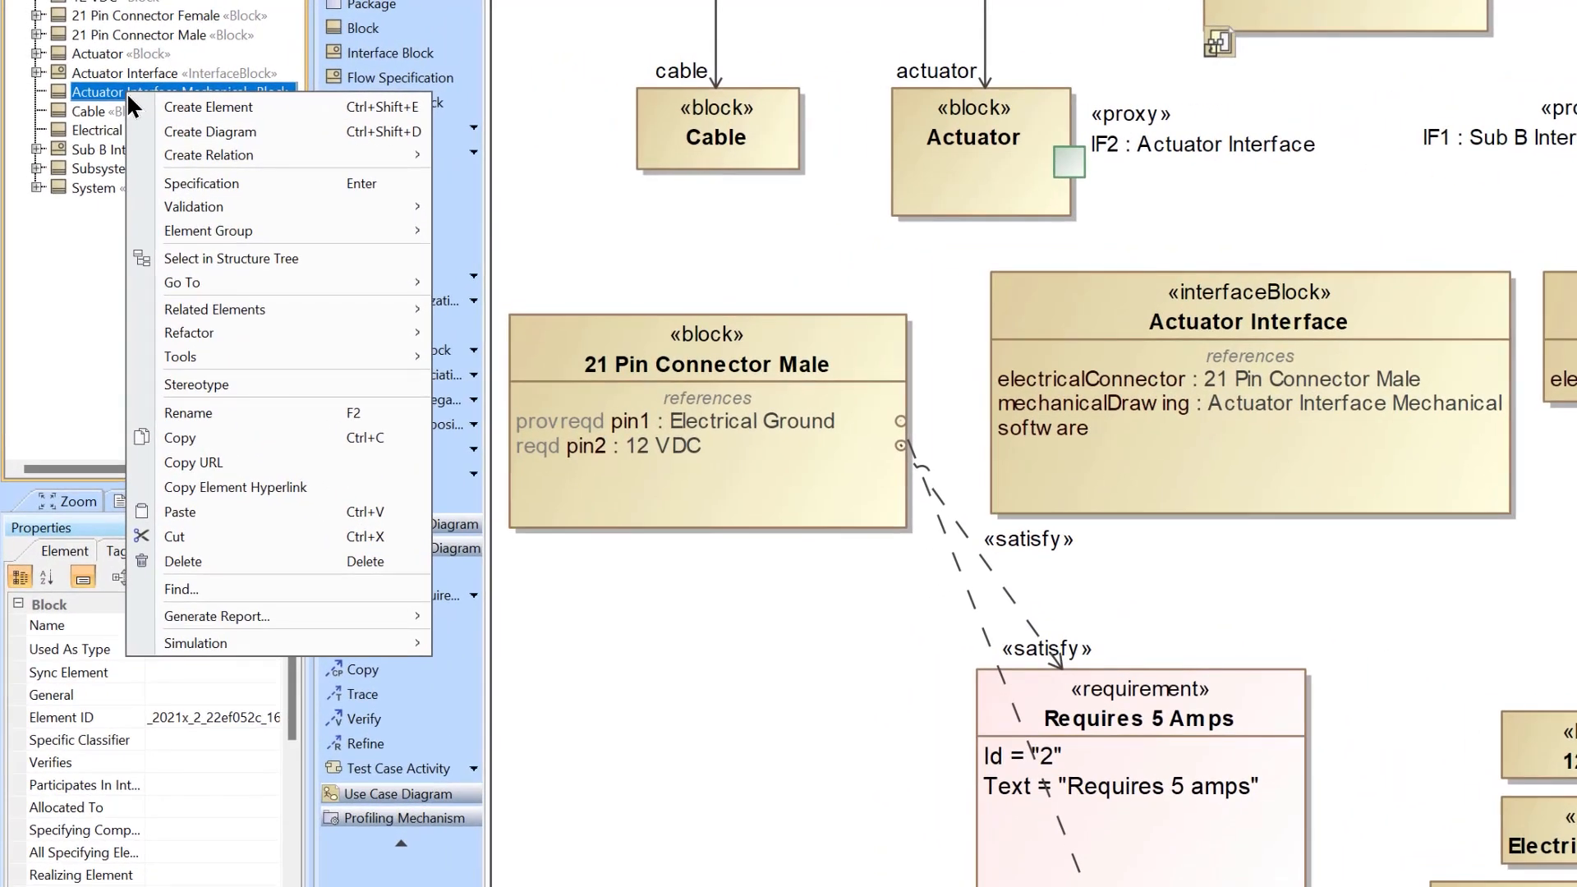
click(322, 110)
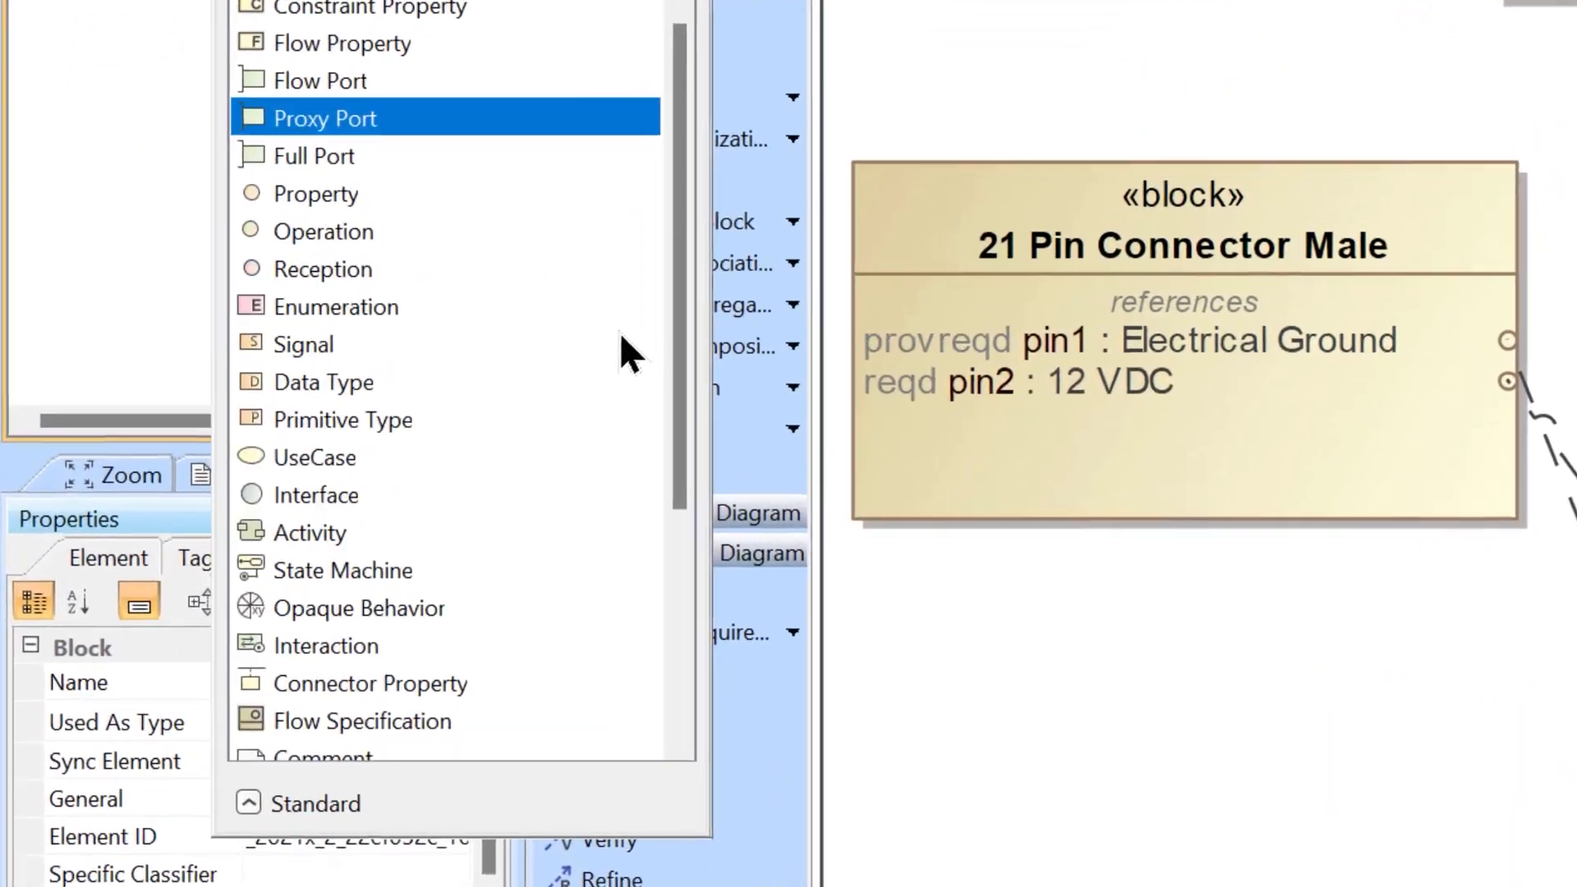
scroll(375, 427, down, 3)
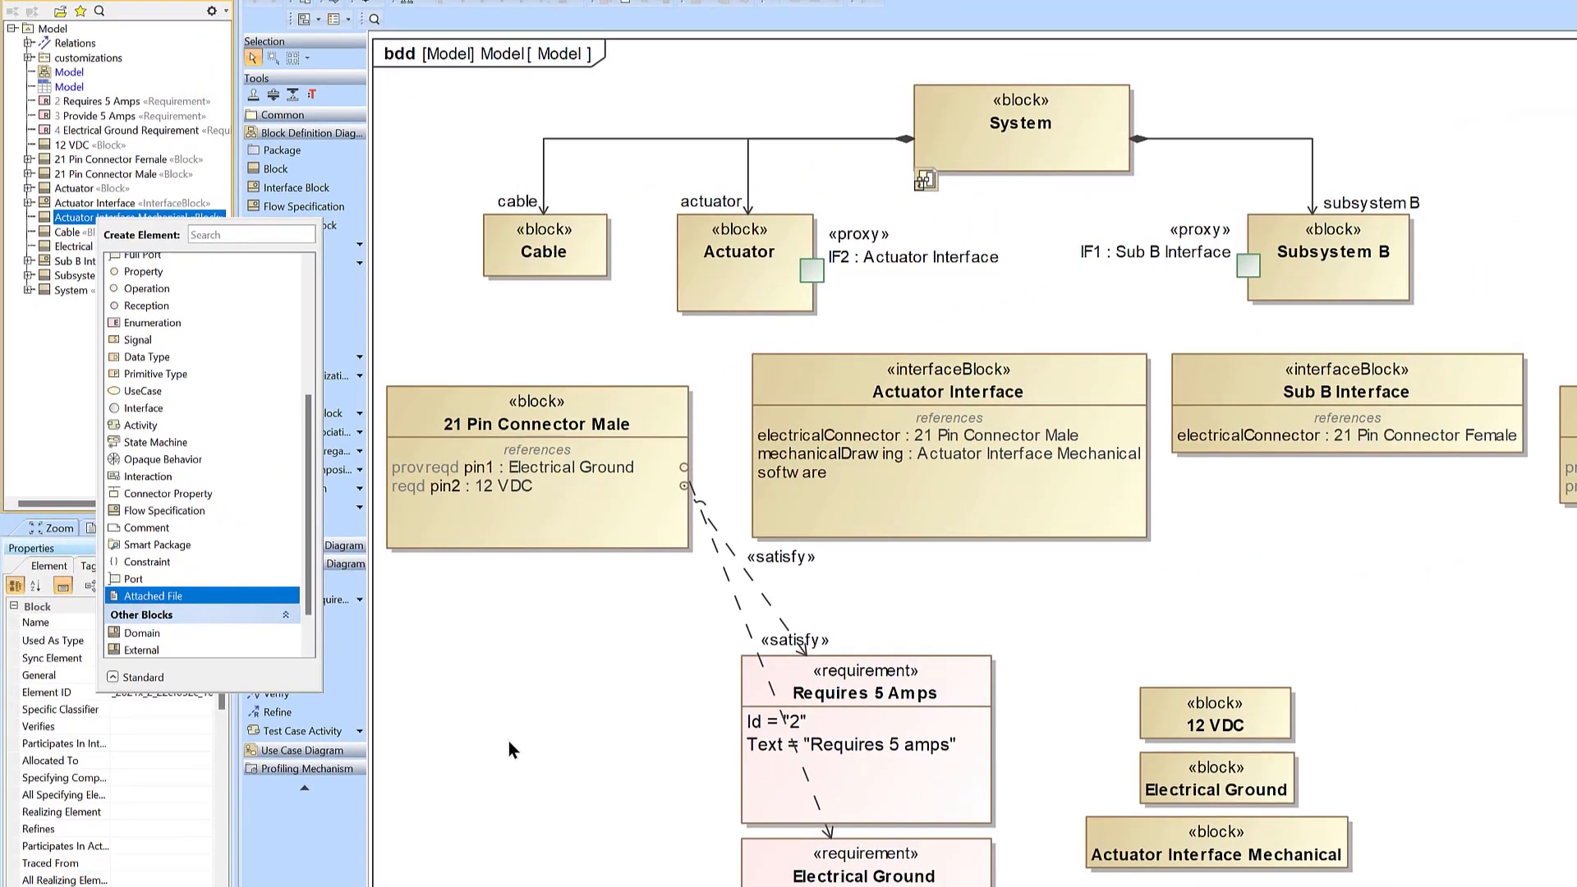
click(510, 737)
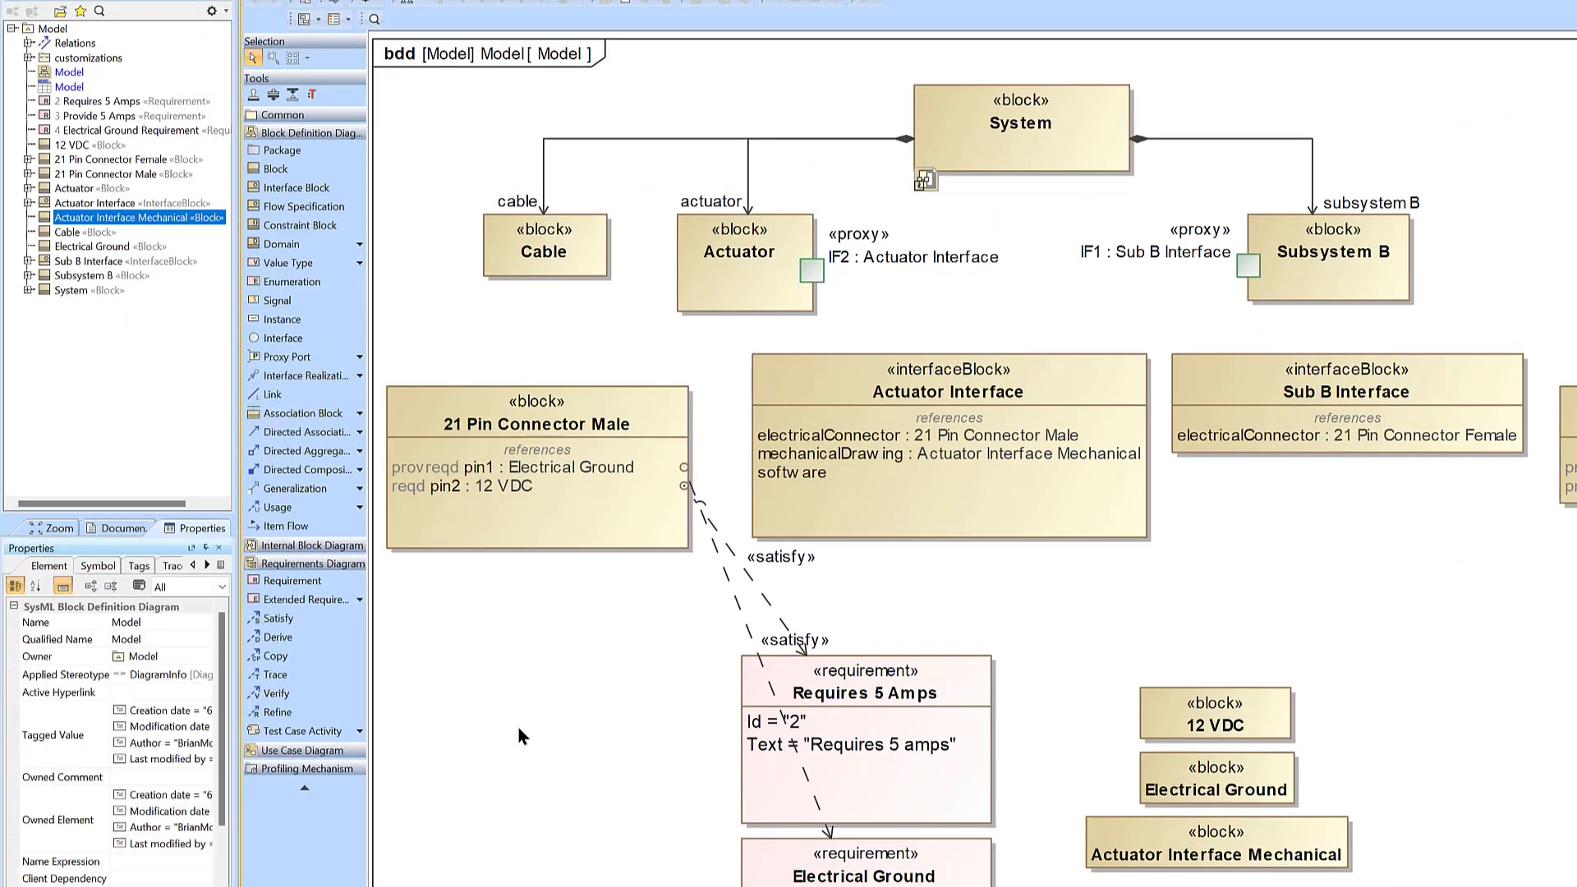